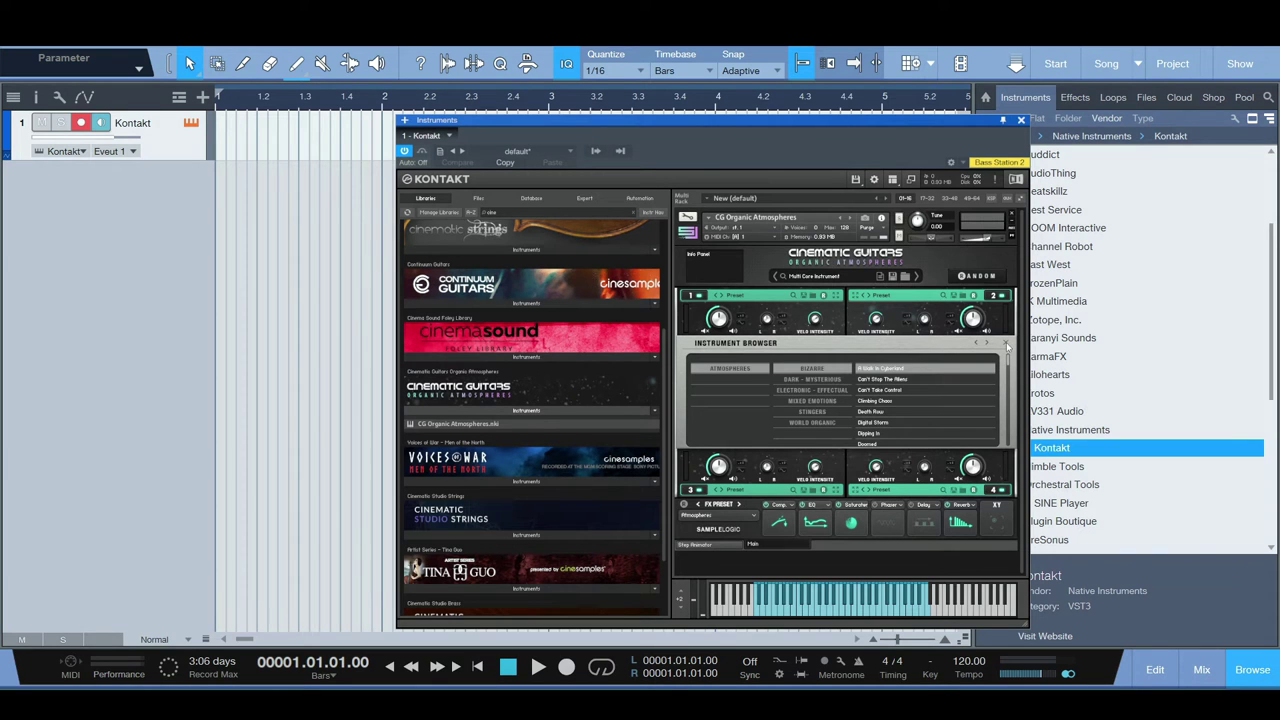
Step: Close the instrument browser, sweep the XY pad's point through its corners to about X 54, Y 40, and play a test note
left_click(1006, 344)
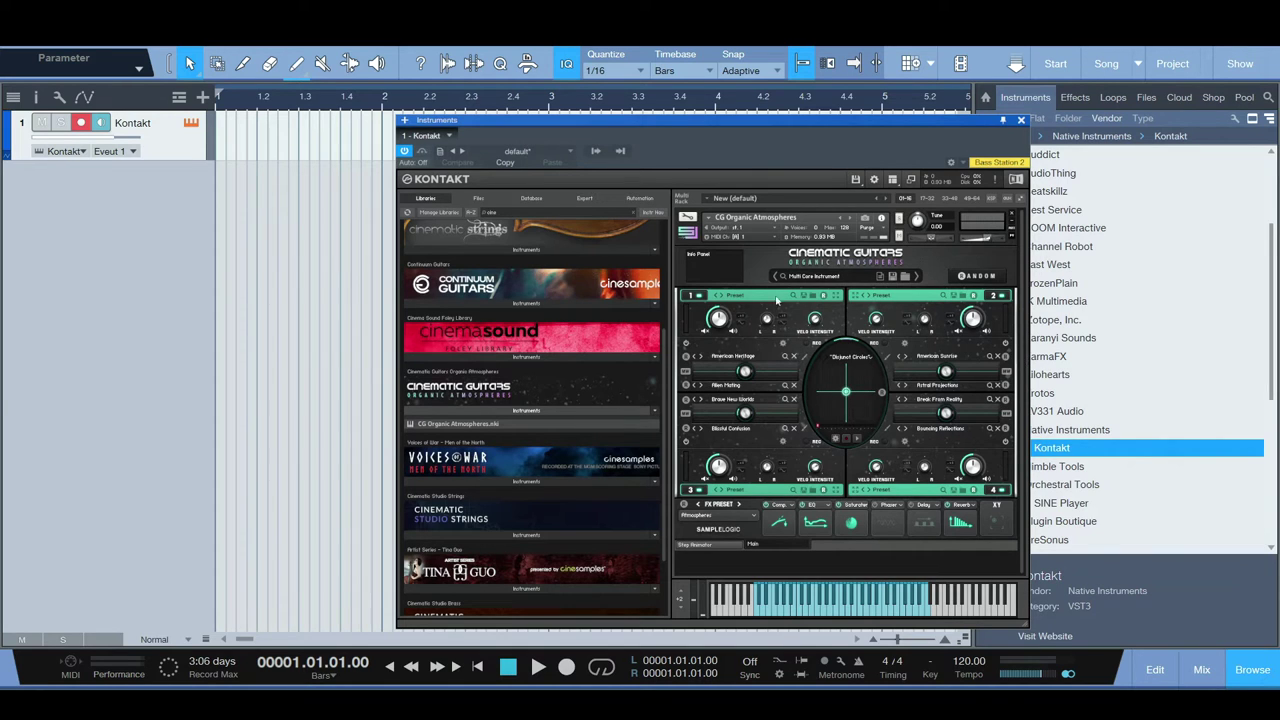
mouse_move(850, 396)
left_mouse_down()
mouse_move(818, 364)
mouse_move(853, 412)
mouse_move(847, 403)
left_mouse_up()
left_click(866, 369)
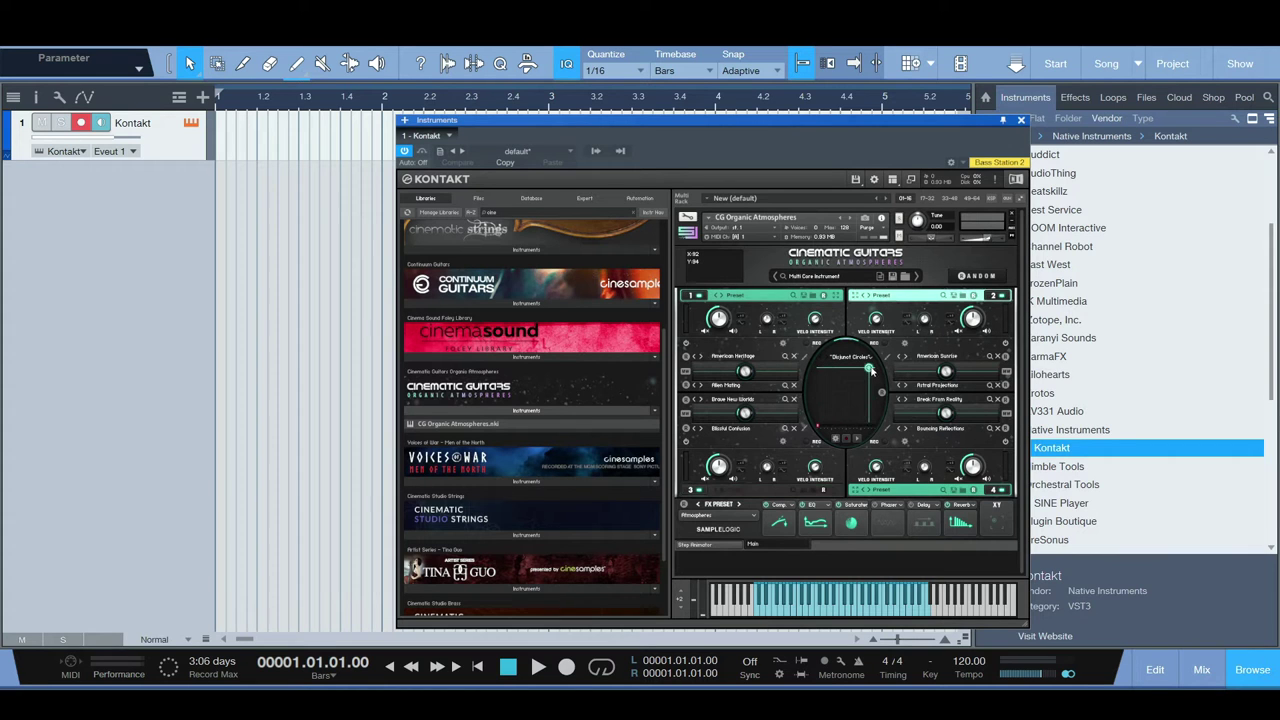
left_click_drag(822, 425, 849, 401)
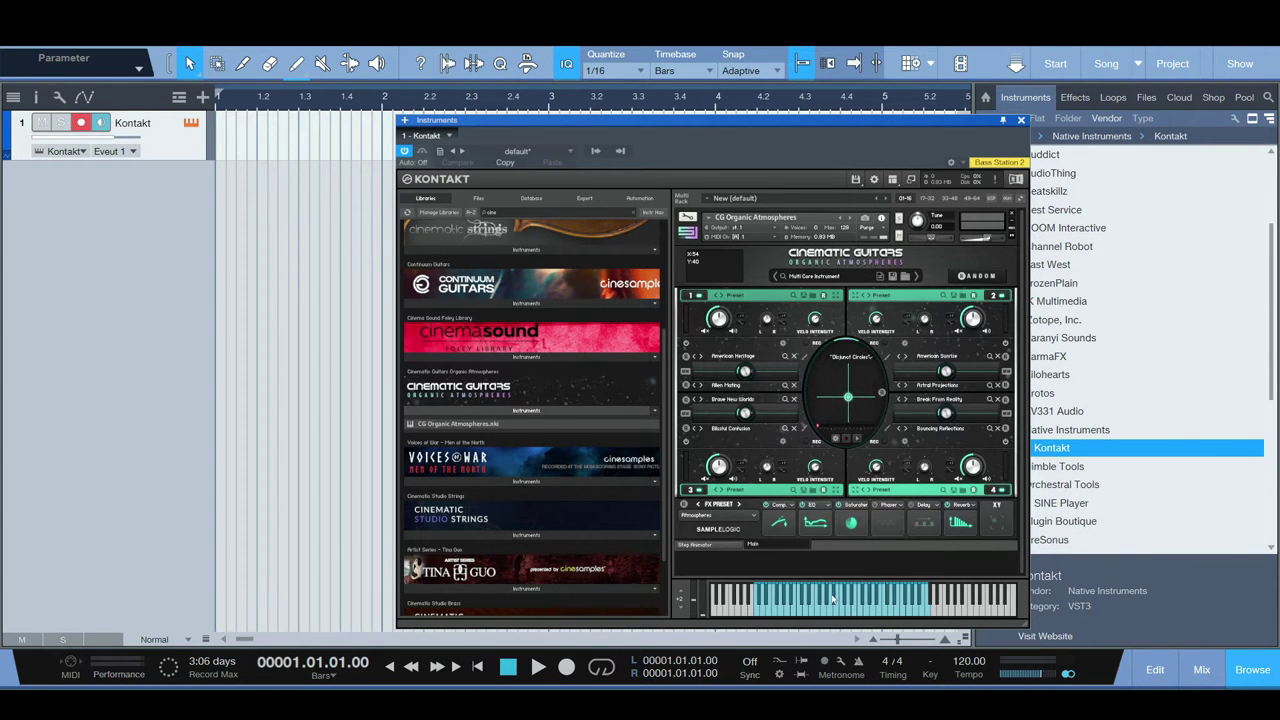
left_click(843, 615)
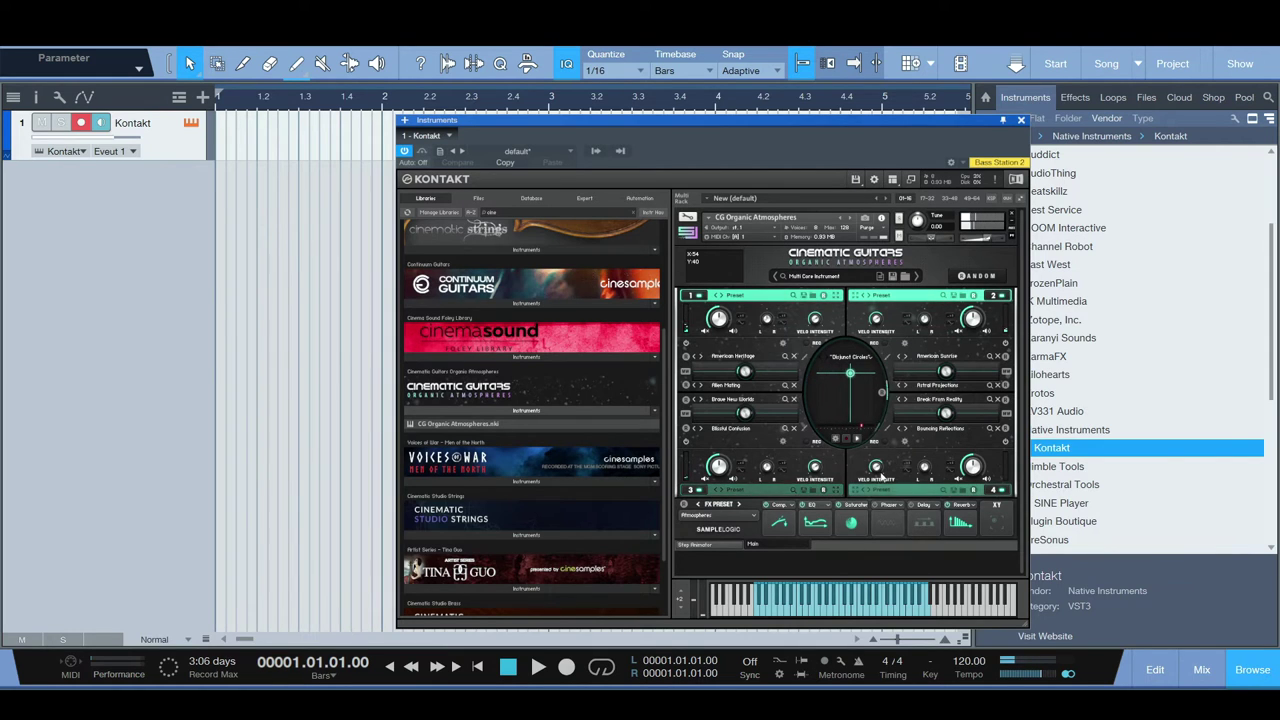
Step: Examine the Step Animator page and the instrument preset browser, returning to the Main page
left_click(705, 545)
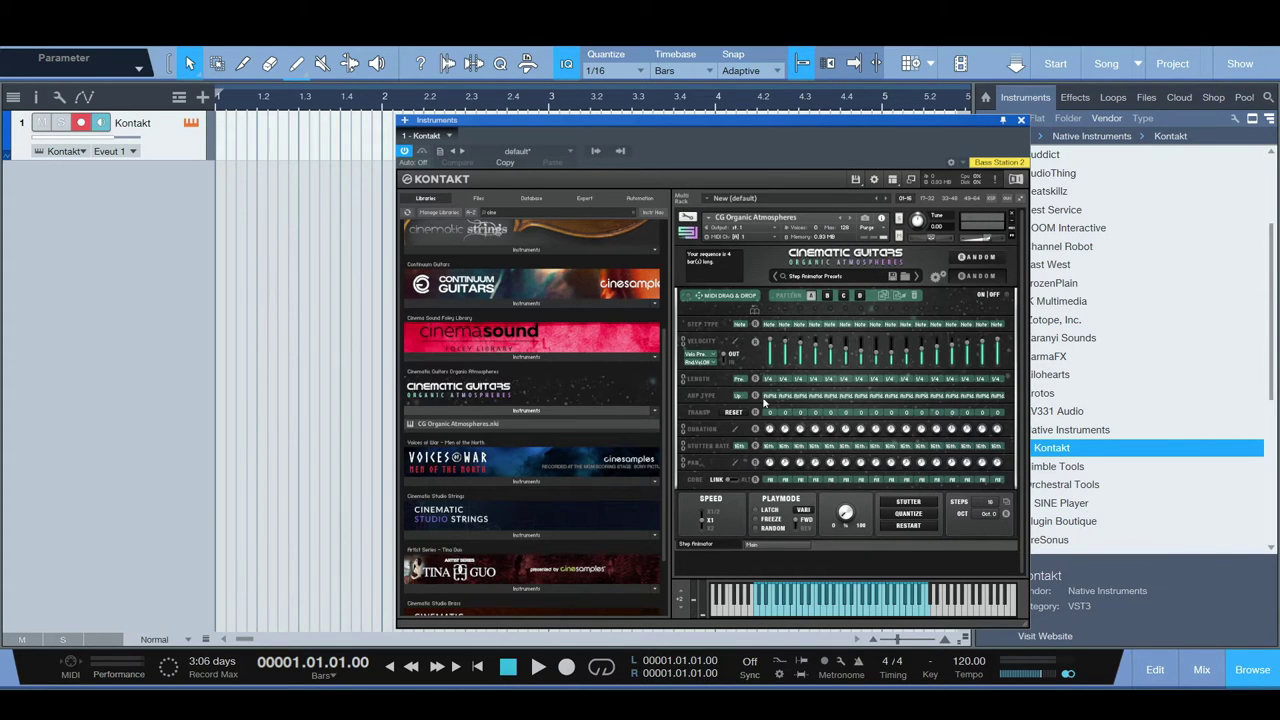
left_click(771, 546)
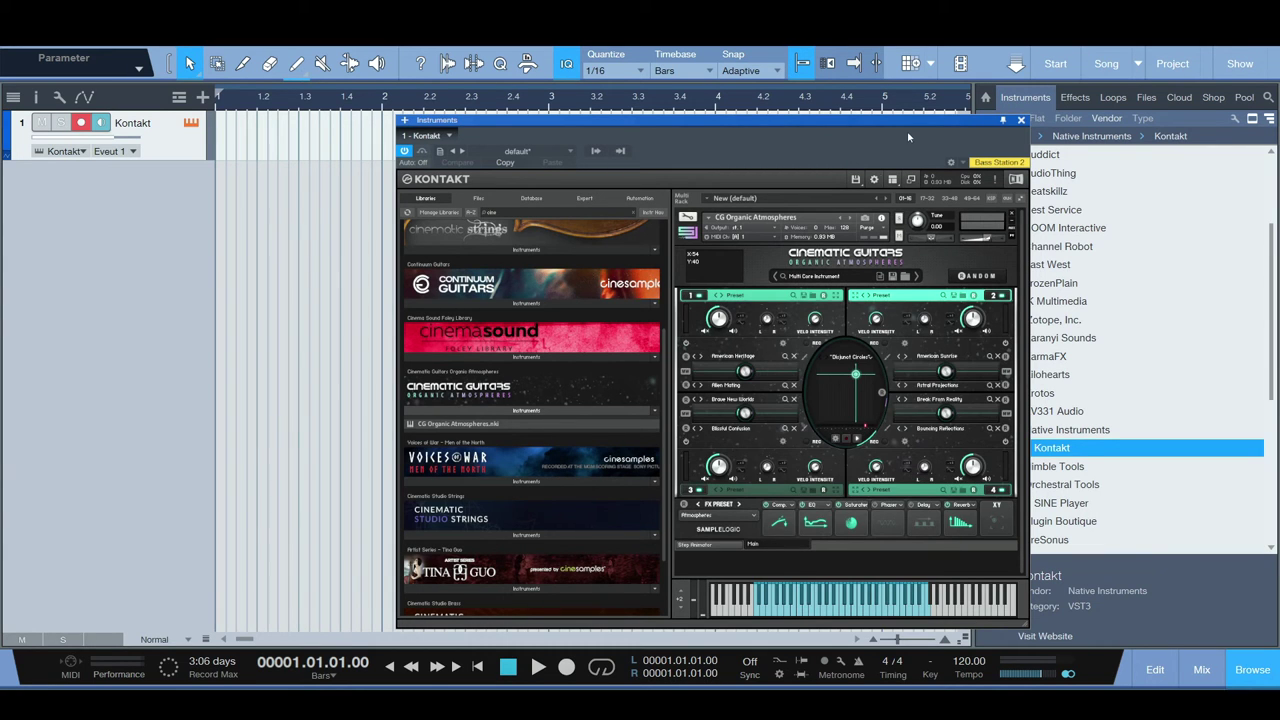
left_click(812, 279)
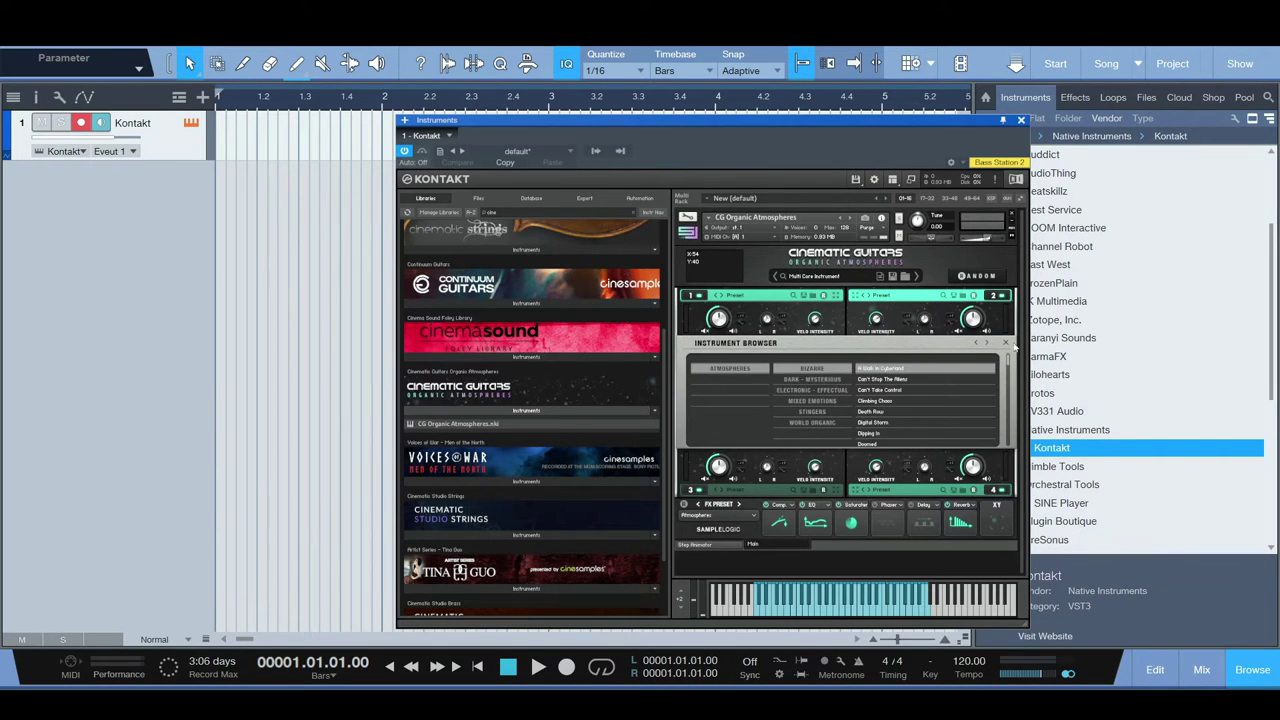
left_click(1006, 343)
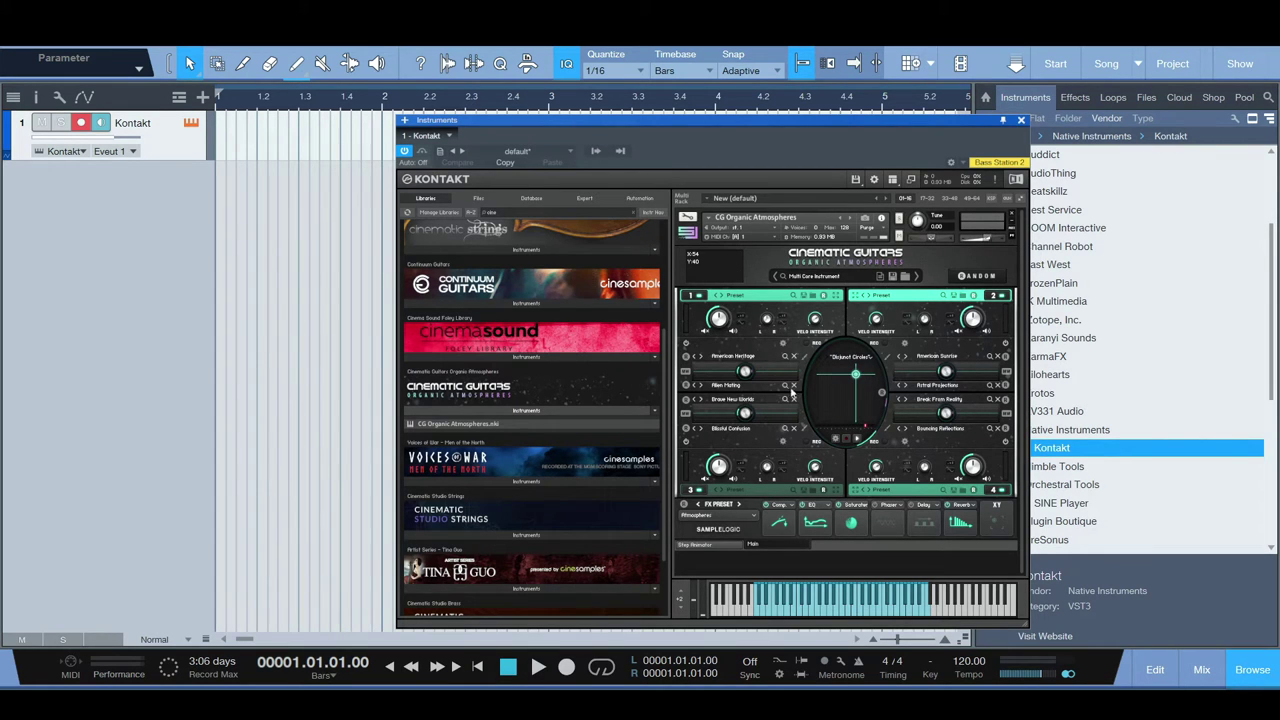
left_click(700, 545)
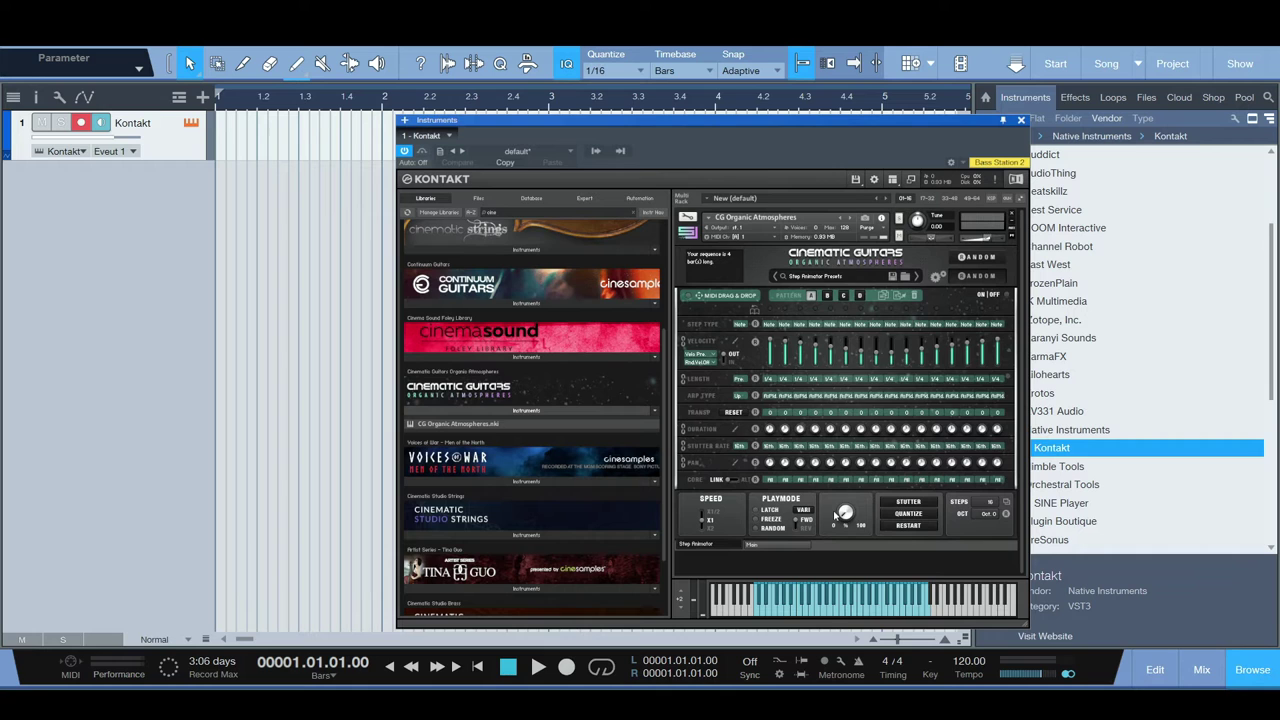
left_click(779, 549)
Step: Load the Digital Storm preset from the Bizarre category and sweep the XY pad's point to a corner and back to about X 42, Y 40
left_click(892, 276)
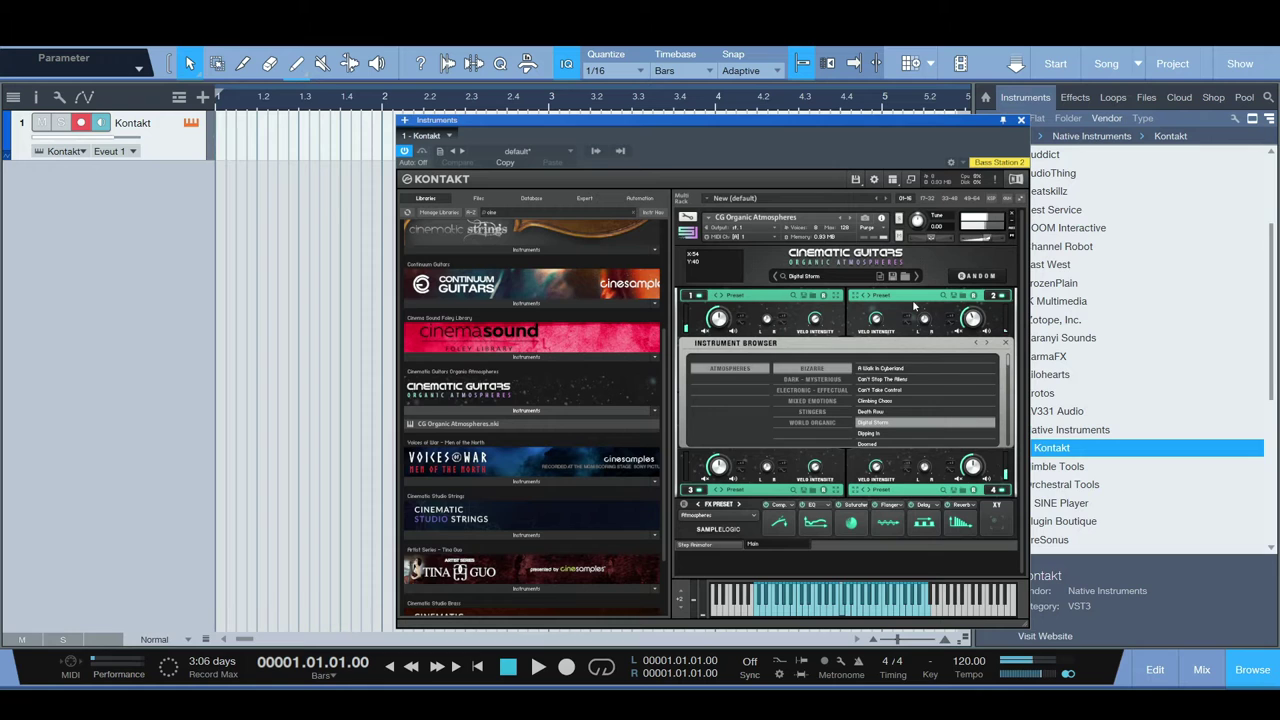
left_click(1006, 343)
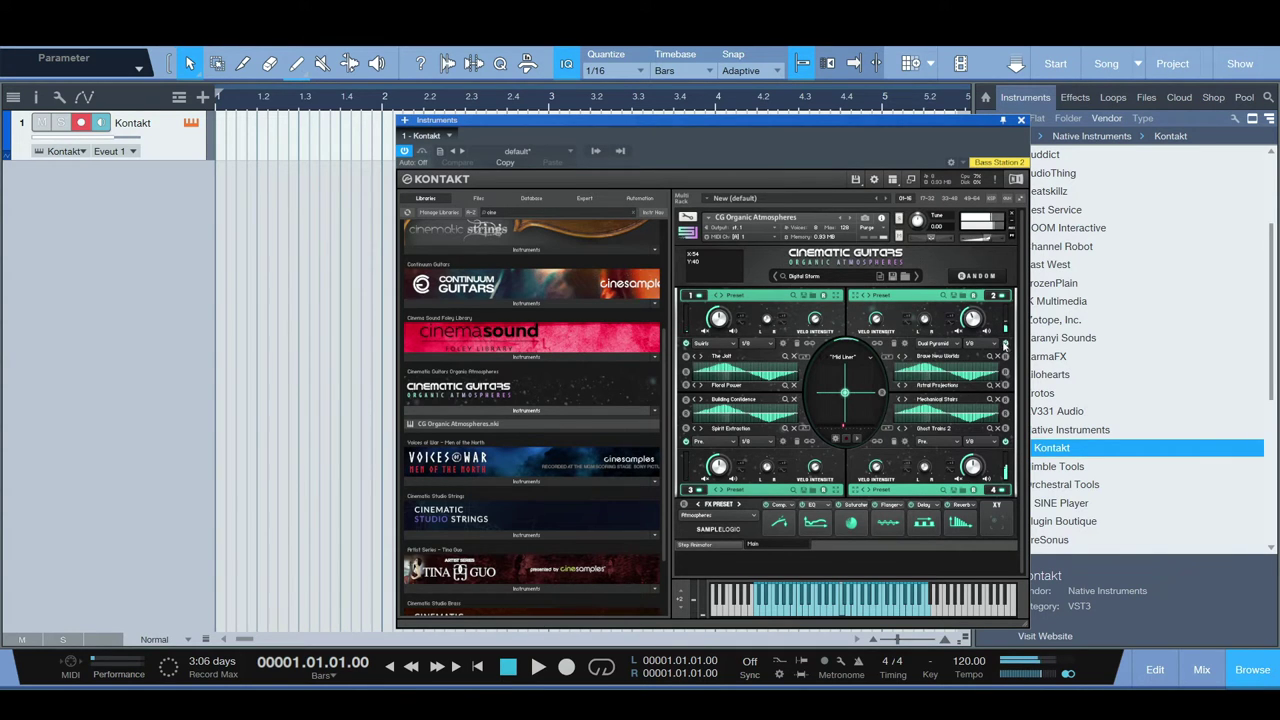
left_click_drag(845, 397, 869, 420)
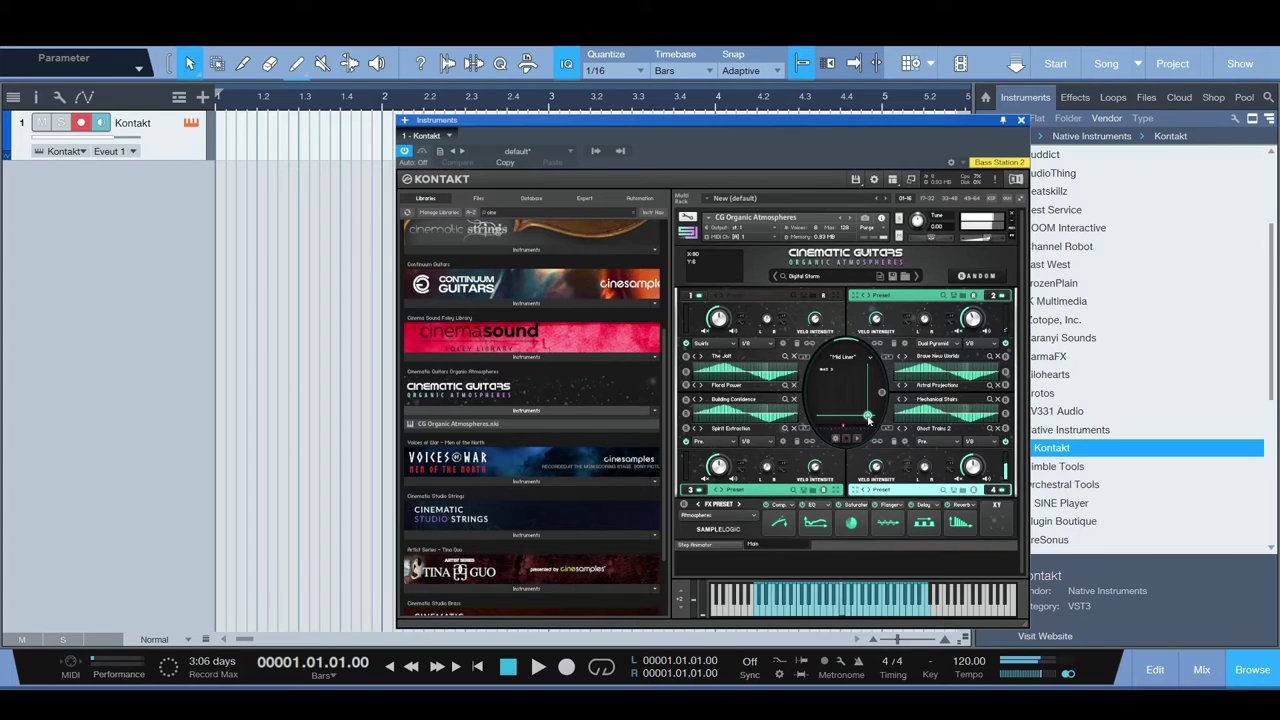
left_click_drag(868, 420, 841, 397)
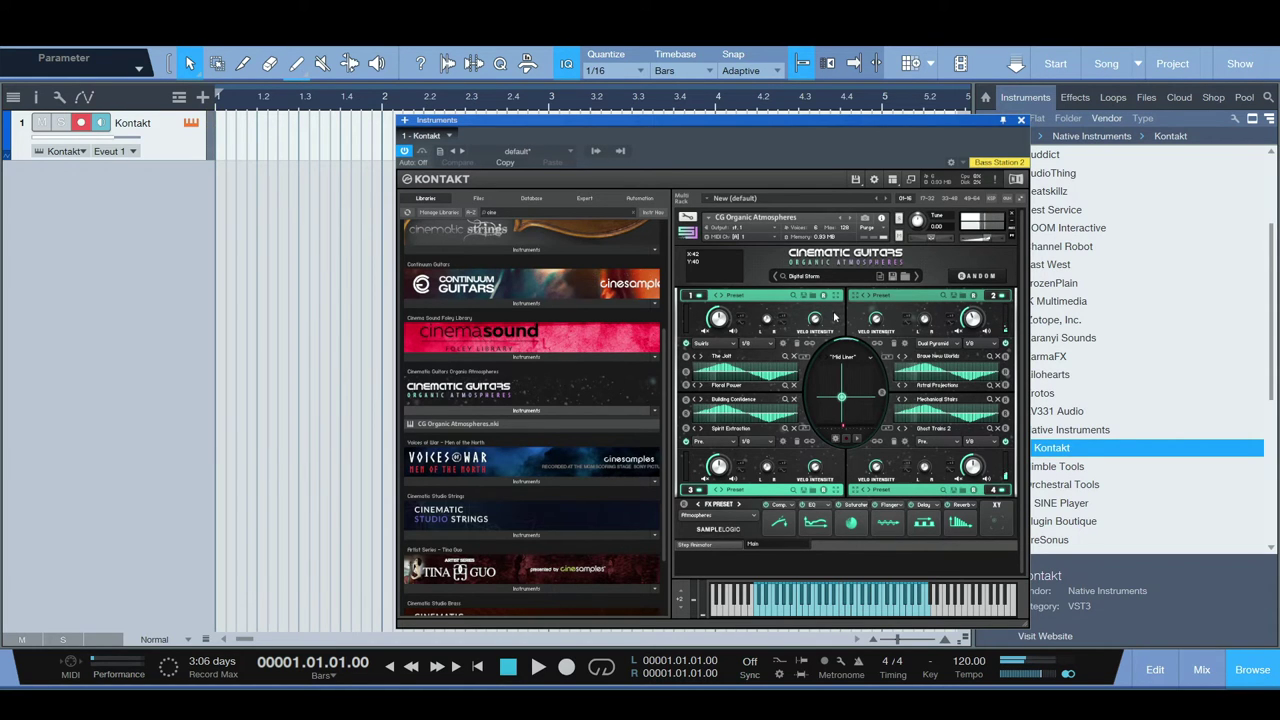
Step: Load the Mental Distractions preset from the Bizarre atmospheres and close the instrument browser
left_click(820, 277)
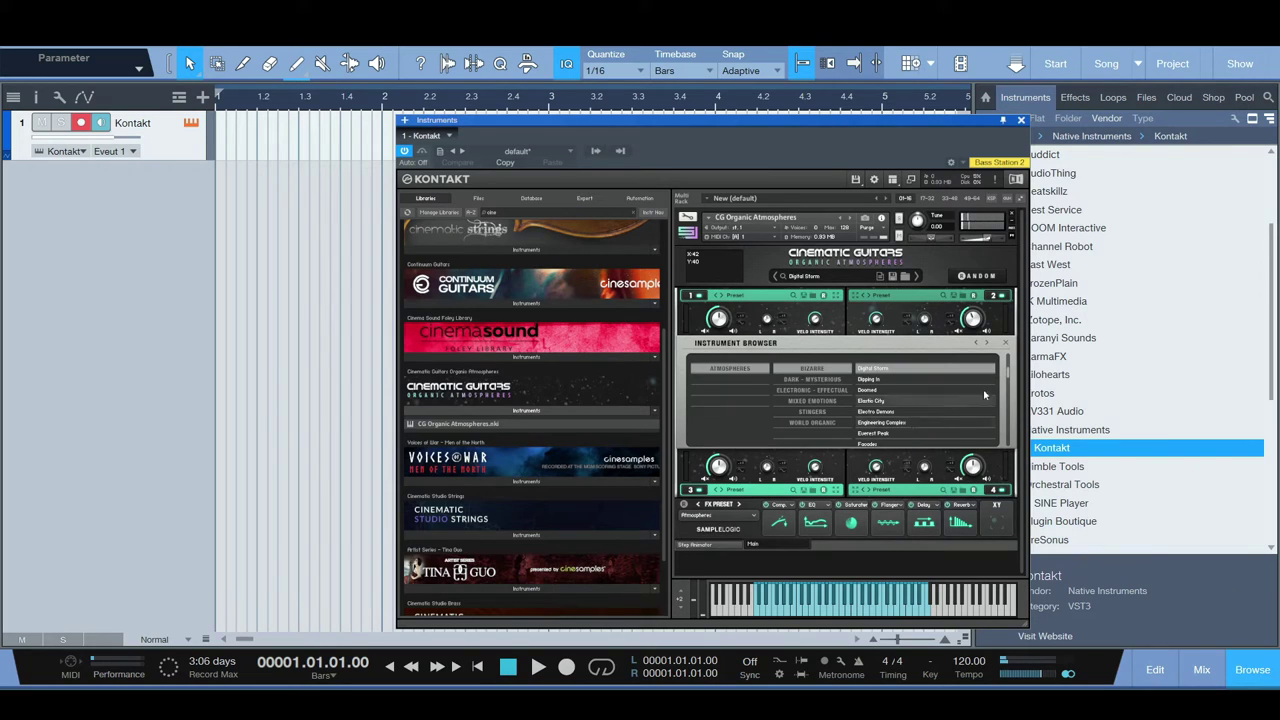
scroll(893, 408, "down", 5)
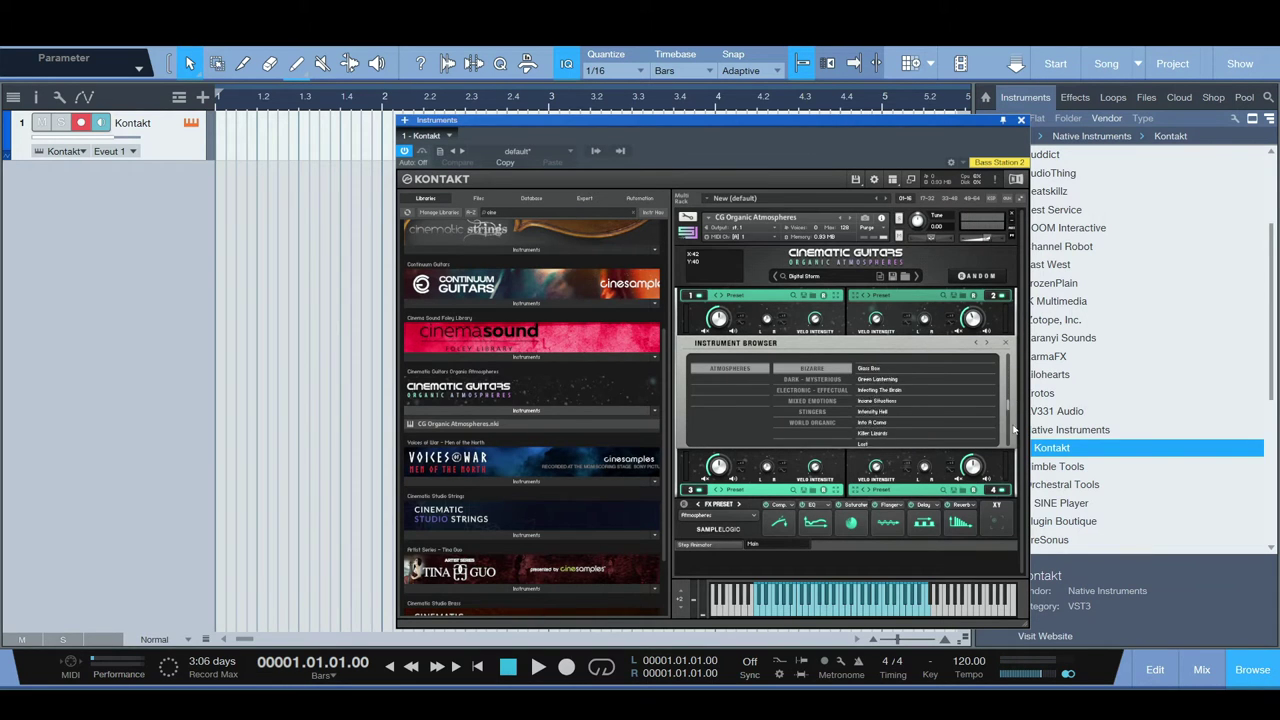
left_click(891, 401)
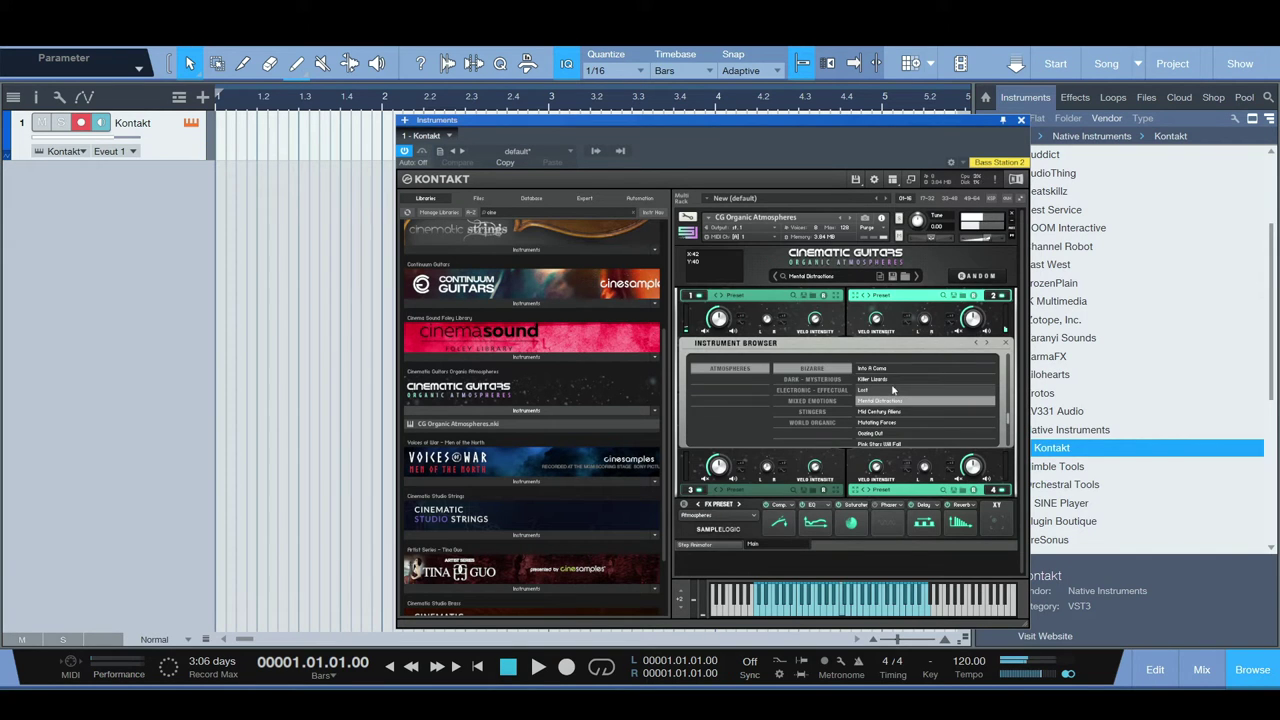
left_click(1005, 343)
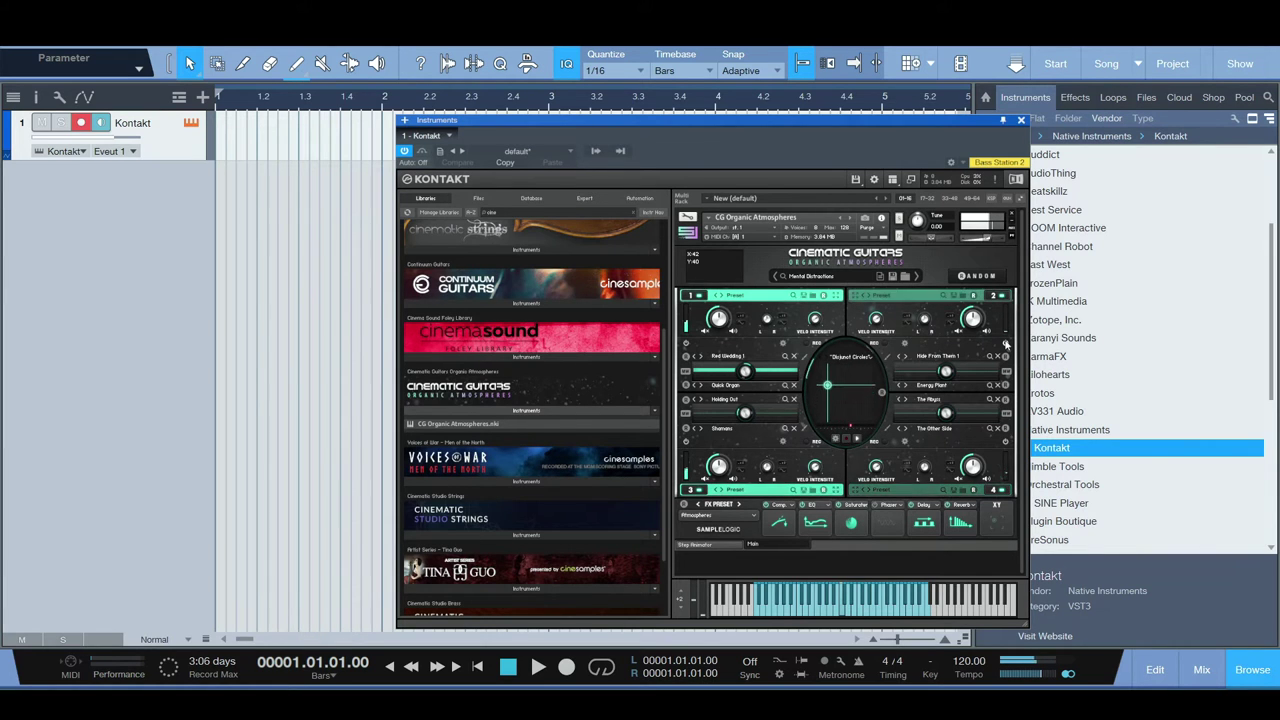
Step: Check the Step Animator page, then load the Settle Down preset from the Bizarre atmospheres and close the browser
left_click(716, 546)
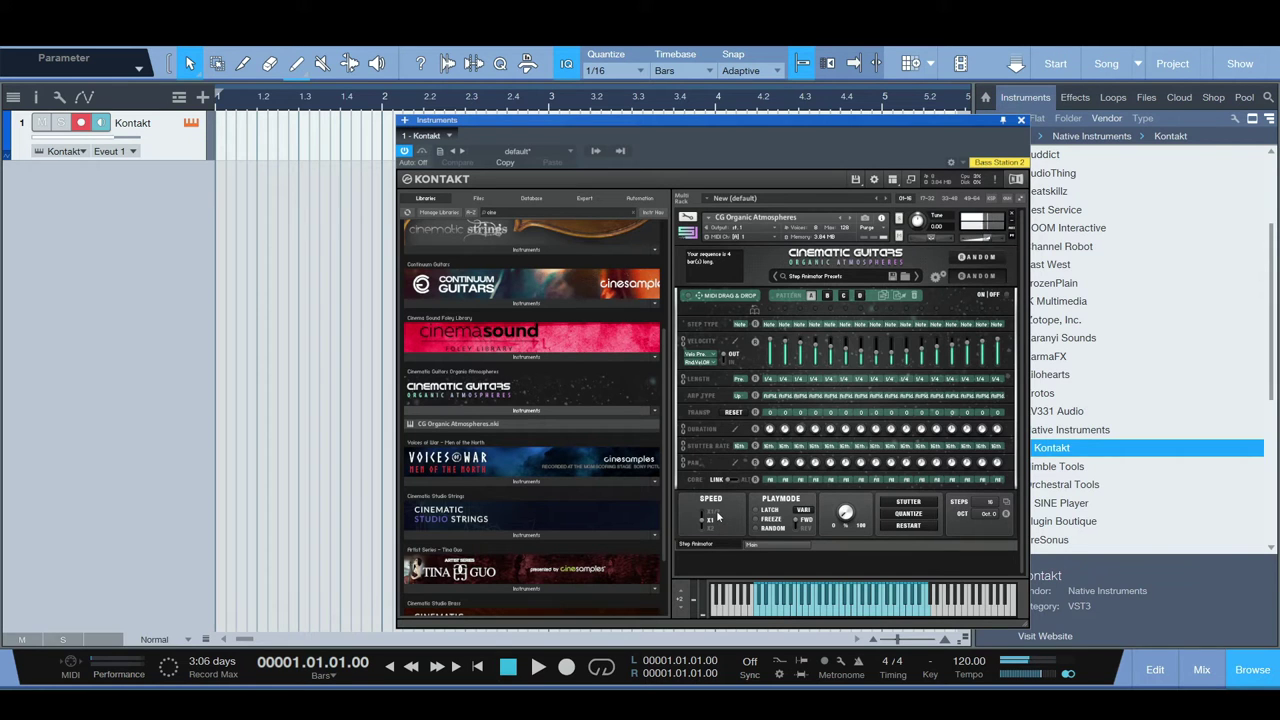
left_click(751, 544)
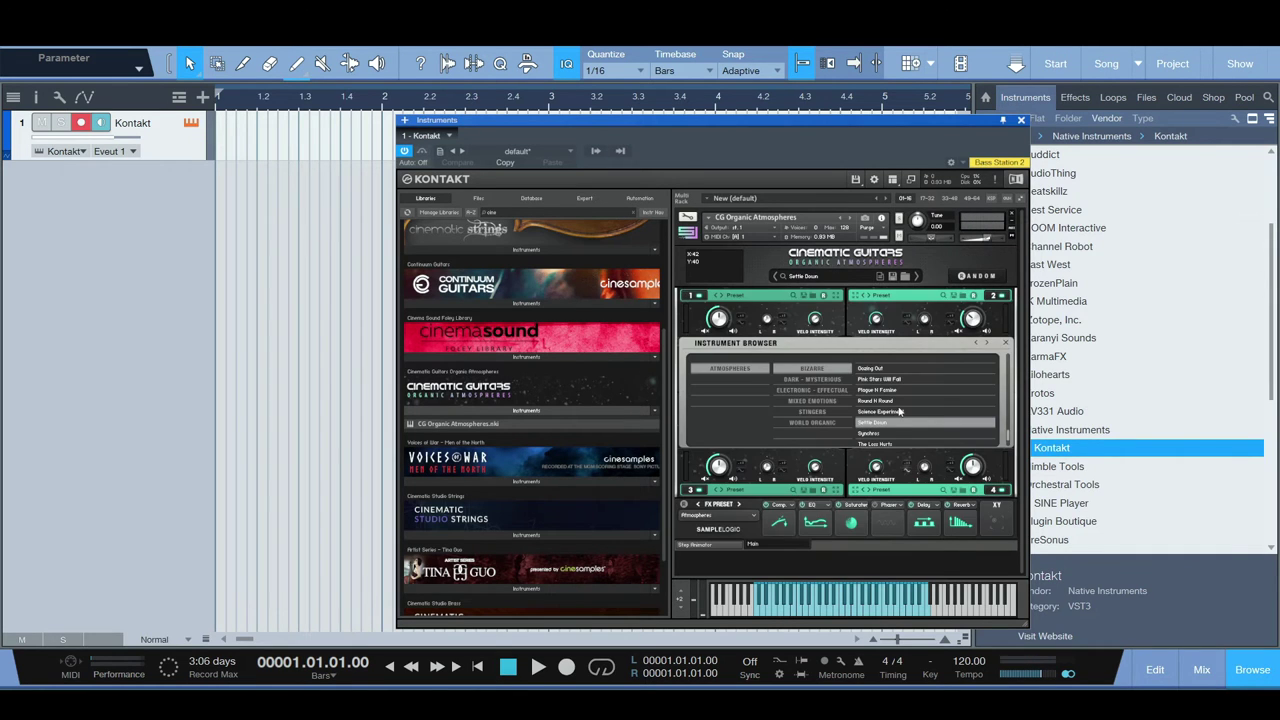
left_click(1006, 344)
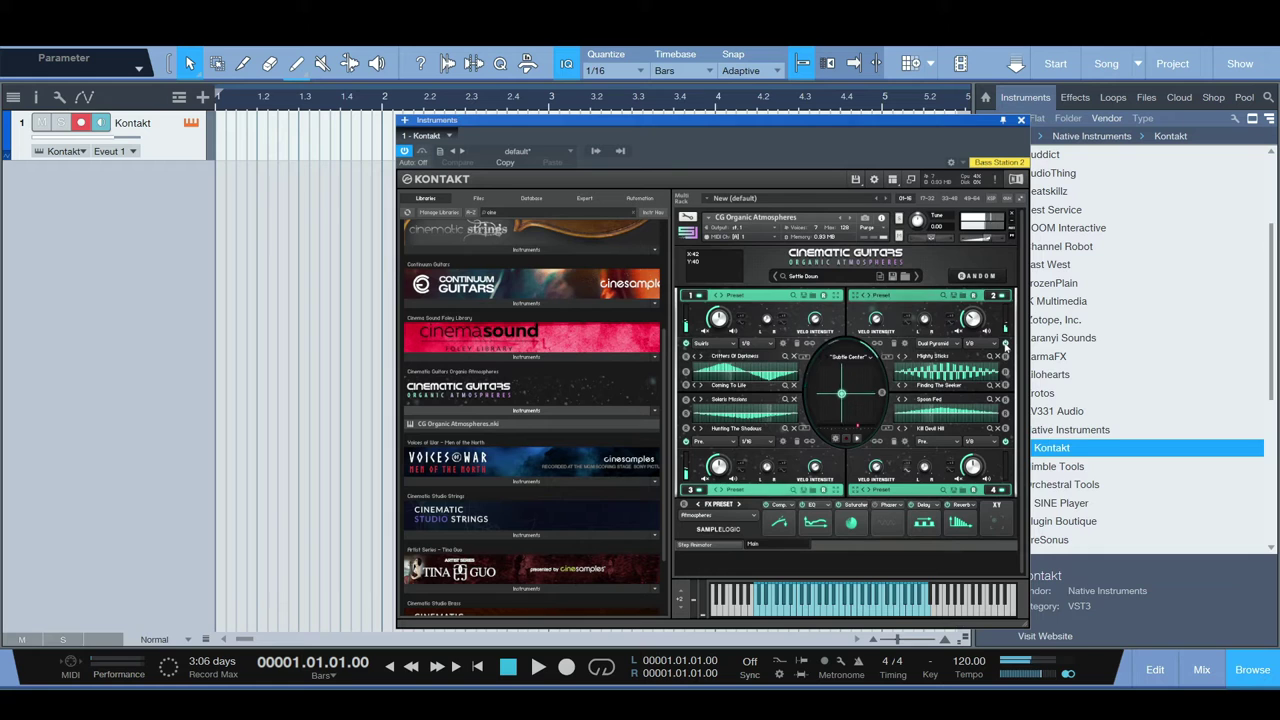
Step: Load the Assassinate The King preset from the Dark - Mysterious atmospheres
left_click(810, 277)
left_click(800, 378)
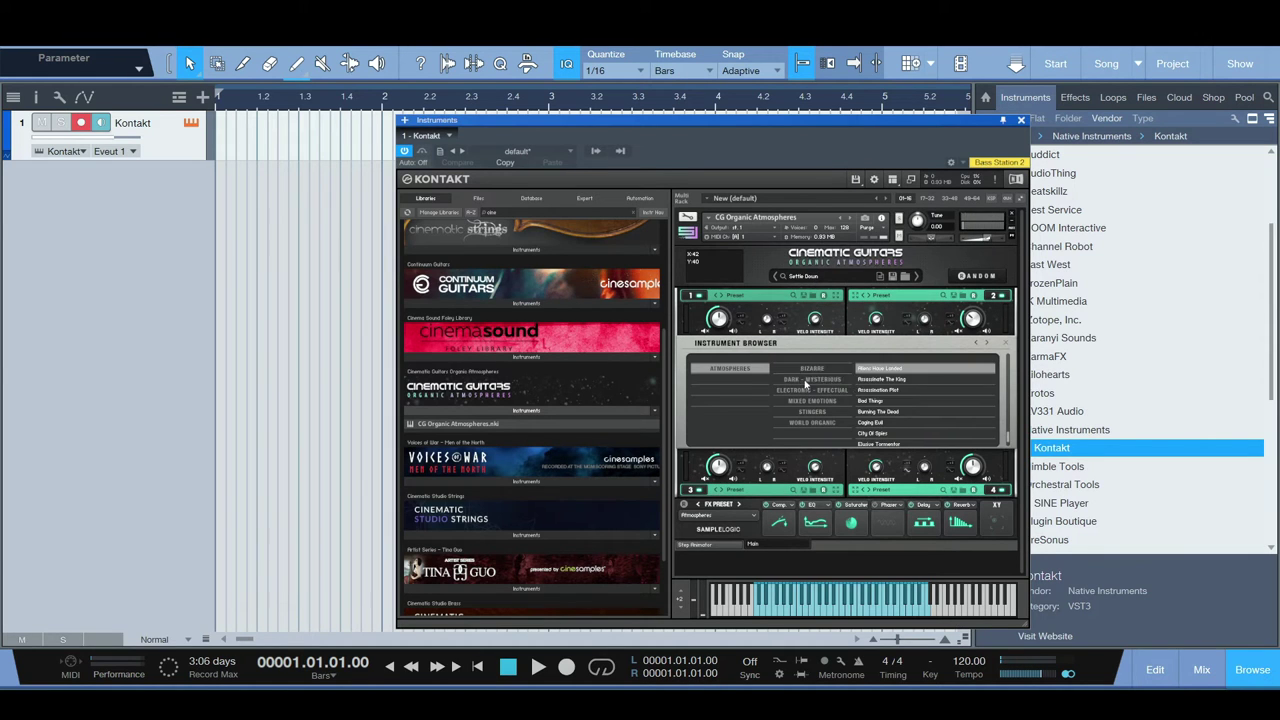
left_click(896, 380)
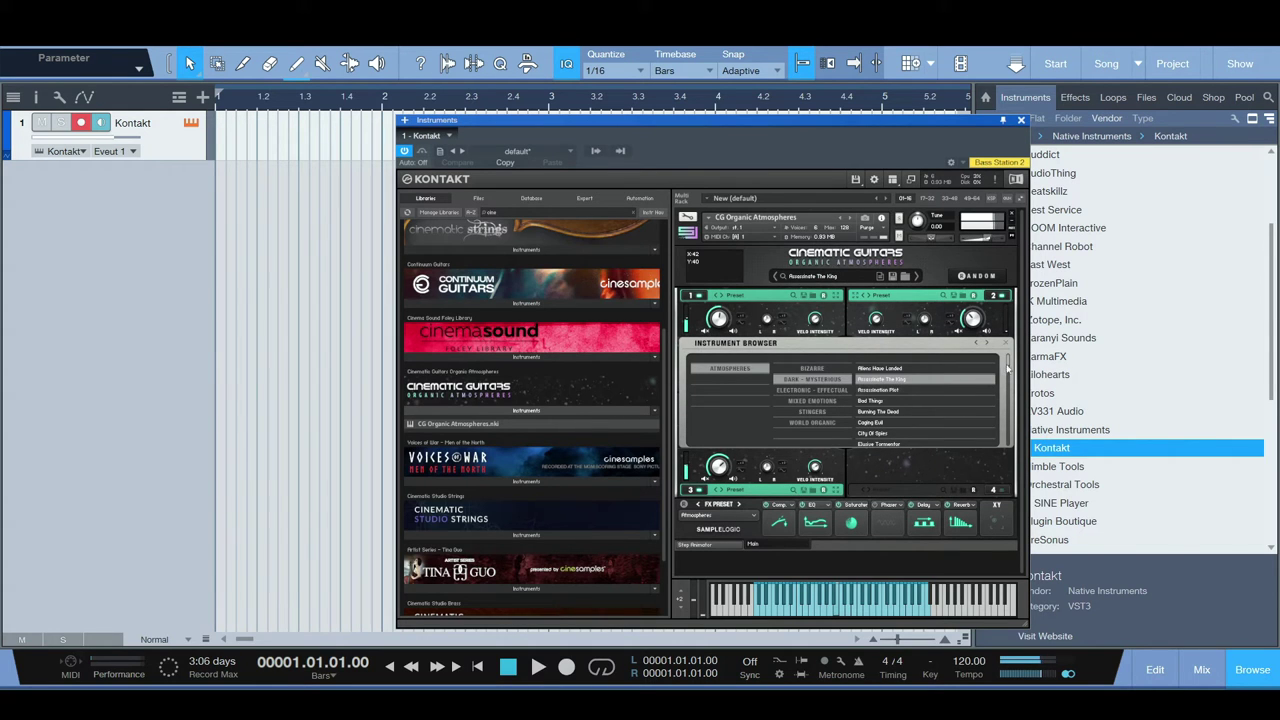
Step: Load the Jedi Merchant preset and sweep the XY pad's point towards core 3 and back to about X 50, Y 46
left_click_drag(1009, 364, 1010, 405)
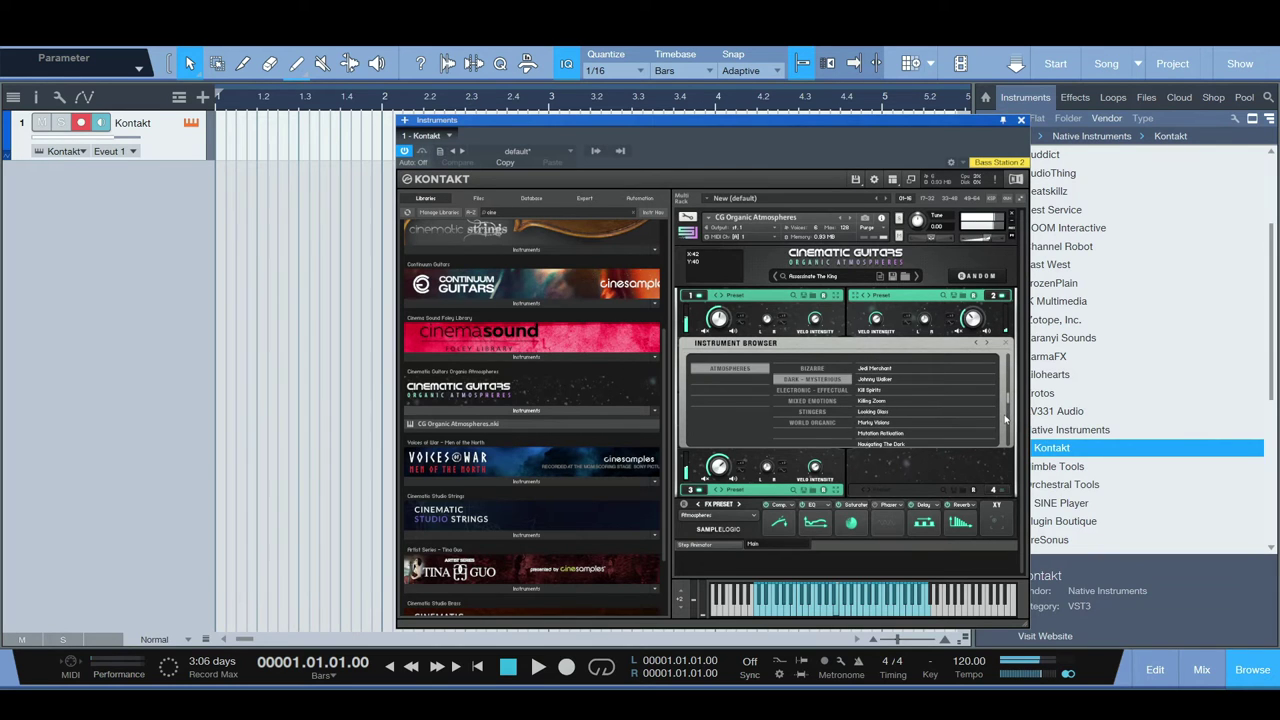
left_click(911, 374)
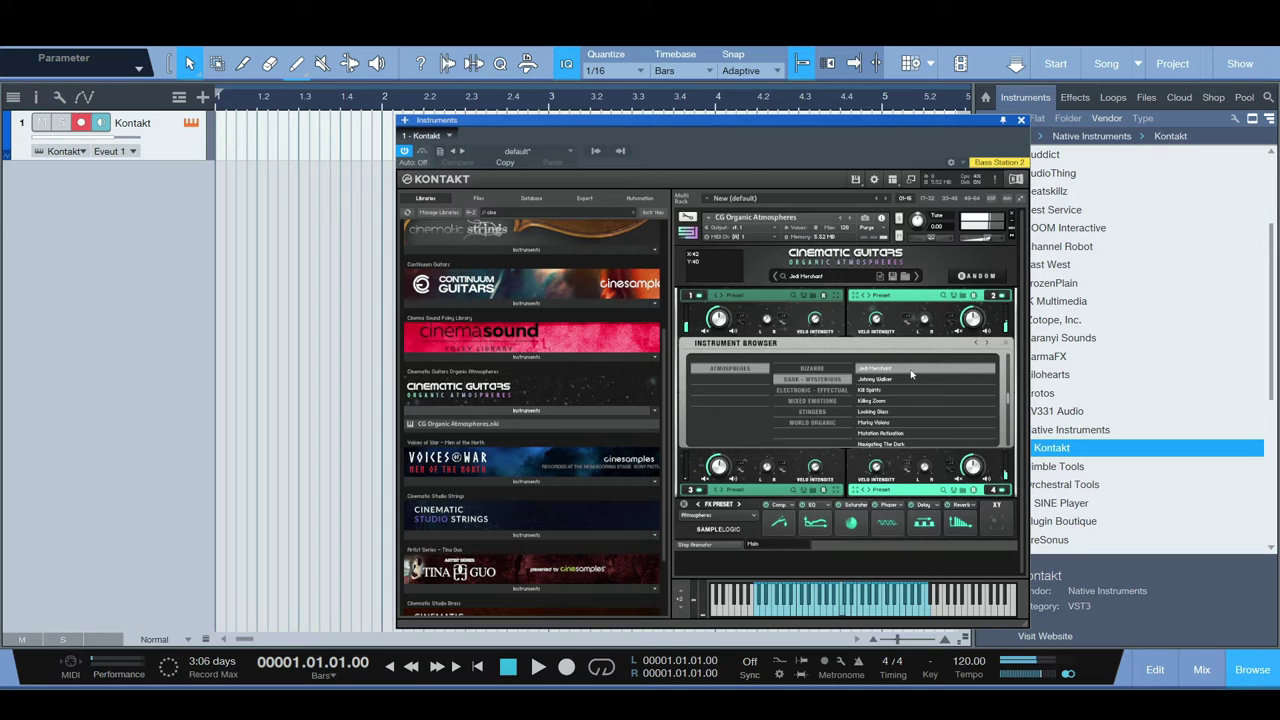
left_click(1006, 345)
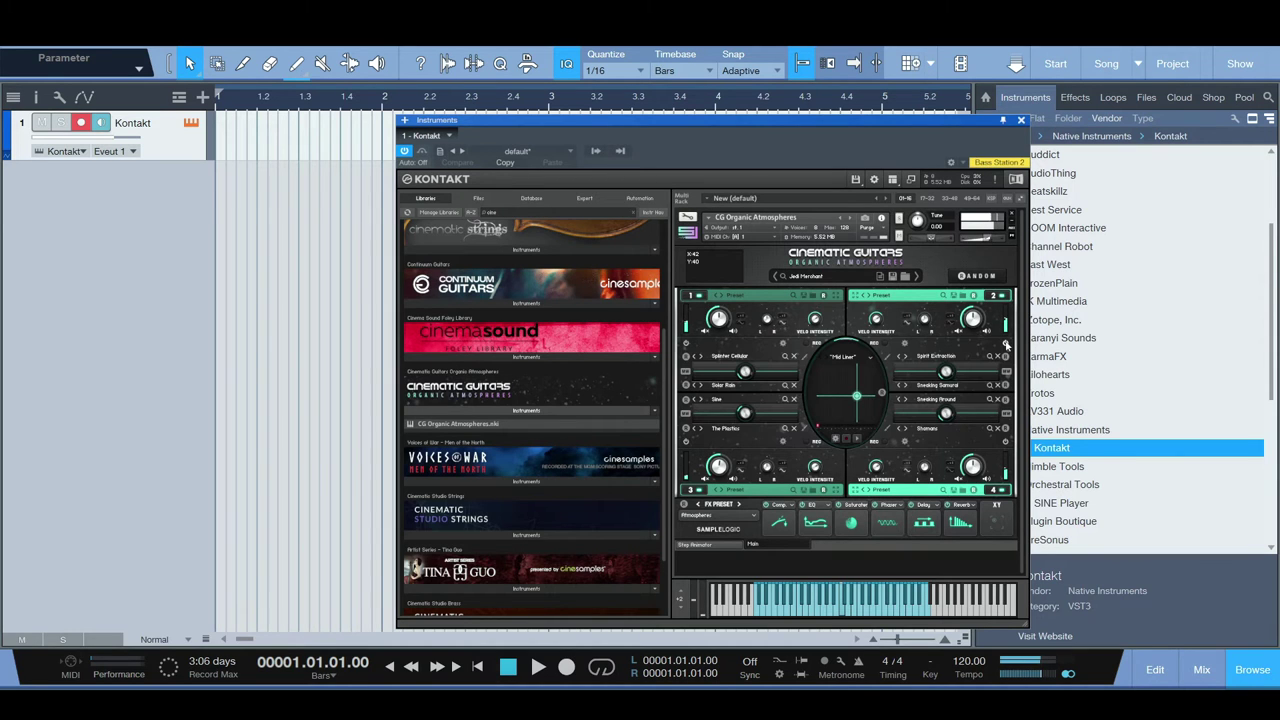
left_click_drag(869, 408, 831, 420)
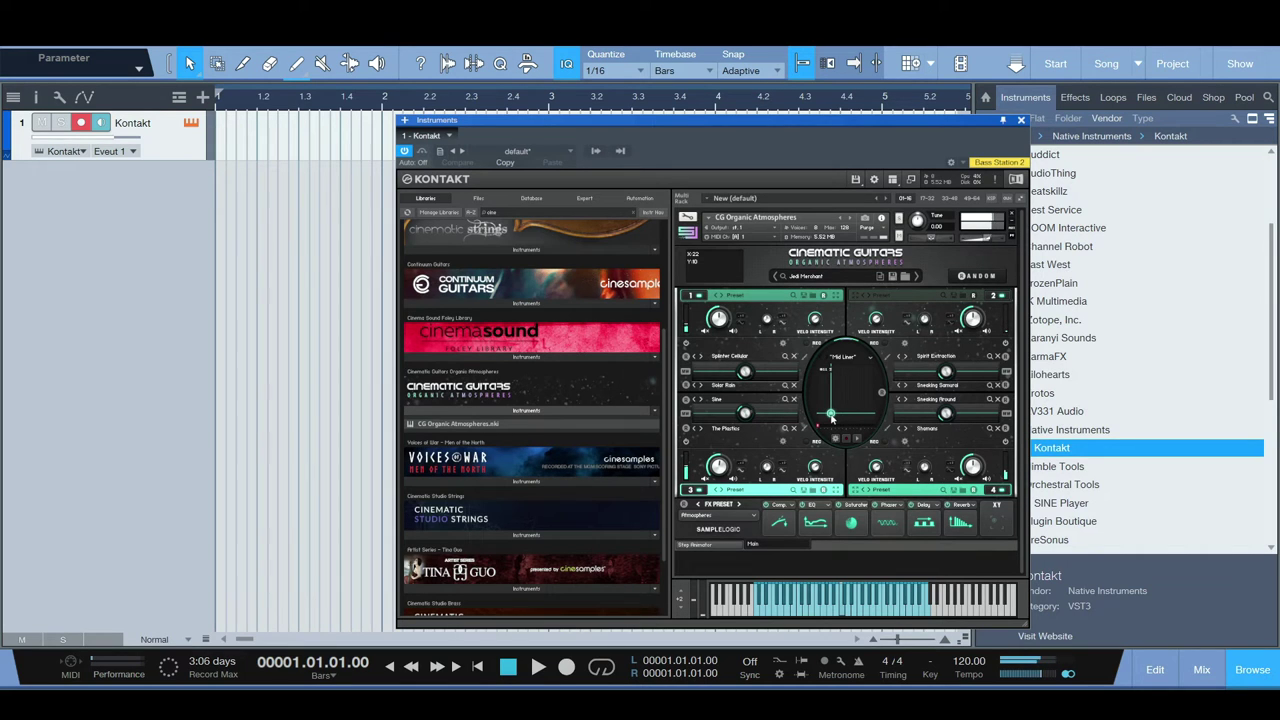
left_click_drag(832, 419, 847, 398)
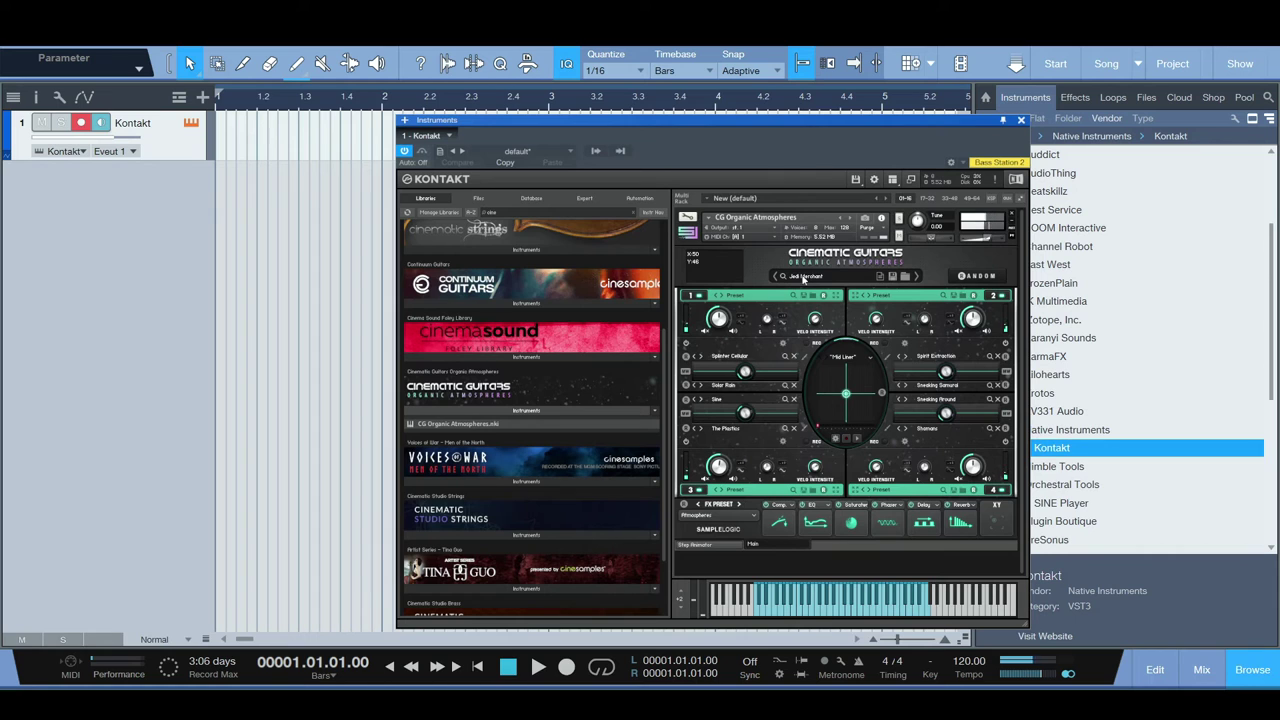
Step: Load the Spiderman Vs Speederman preset from the Dark - Mysterious atmospheres and close the instrument browser
left_click(803, 277)
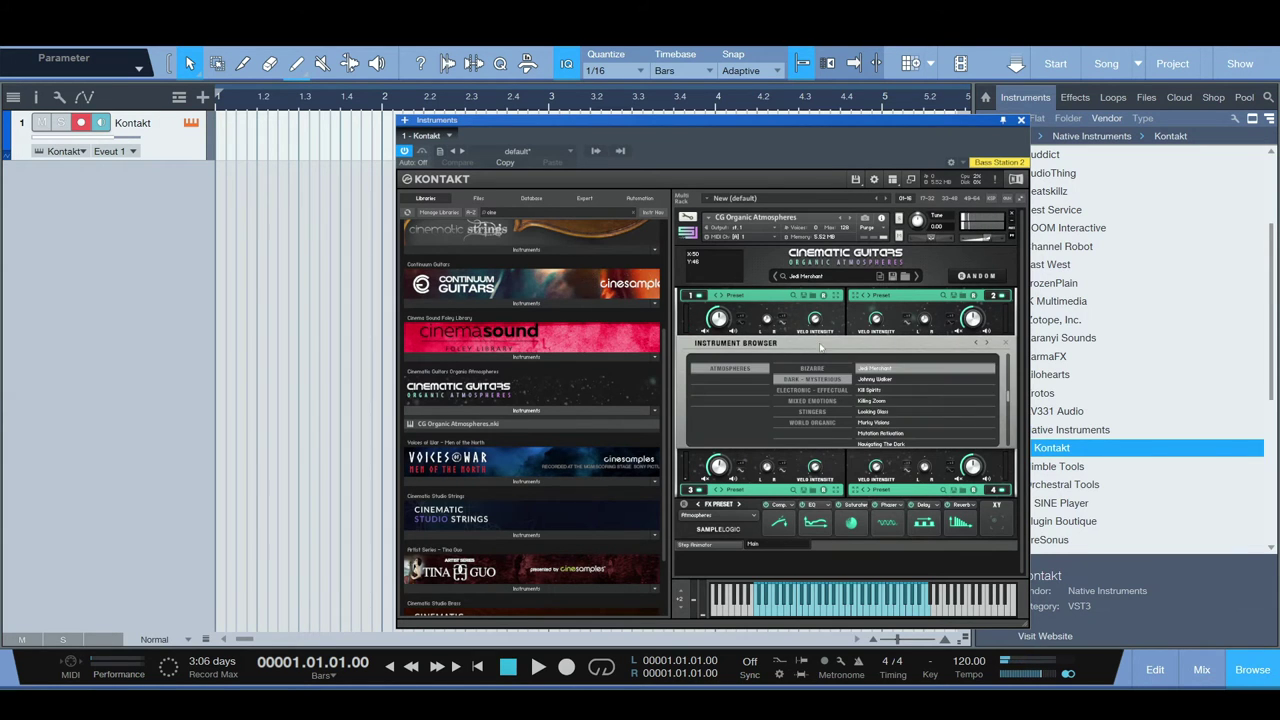
left_click(885, 411)
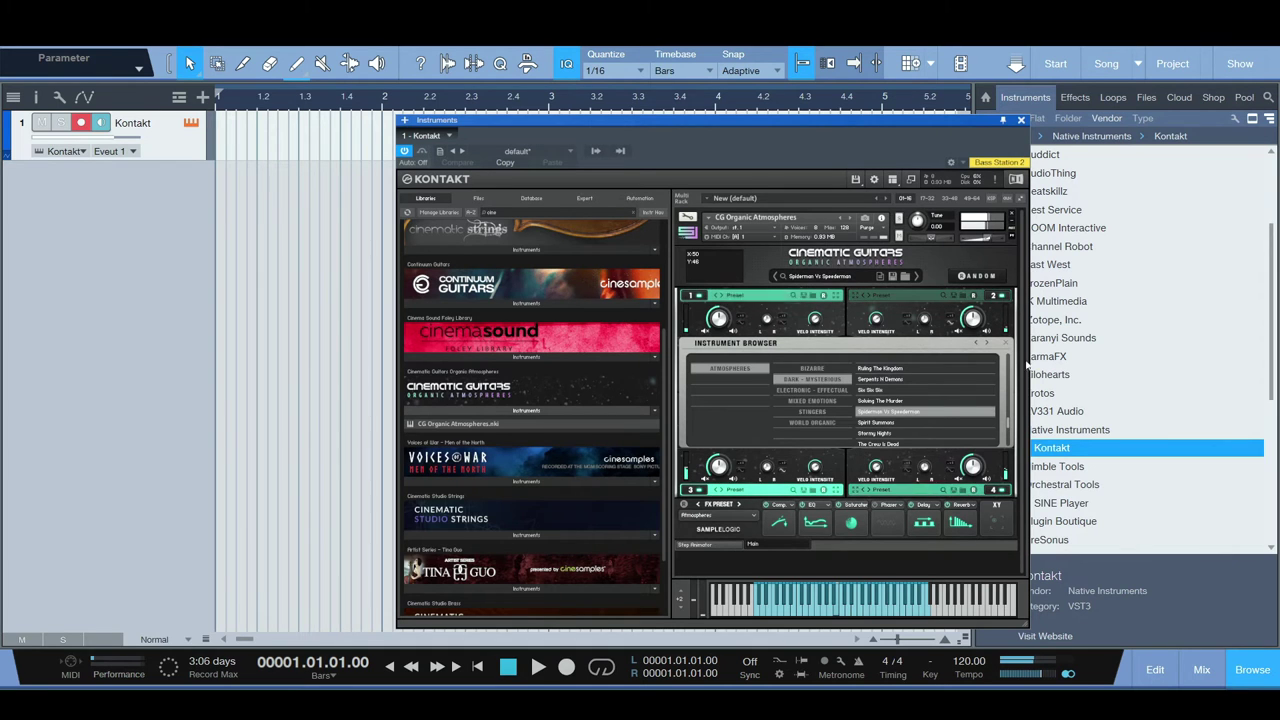
left_click(900, 452)
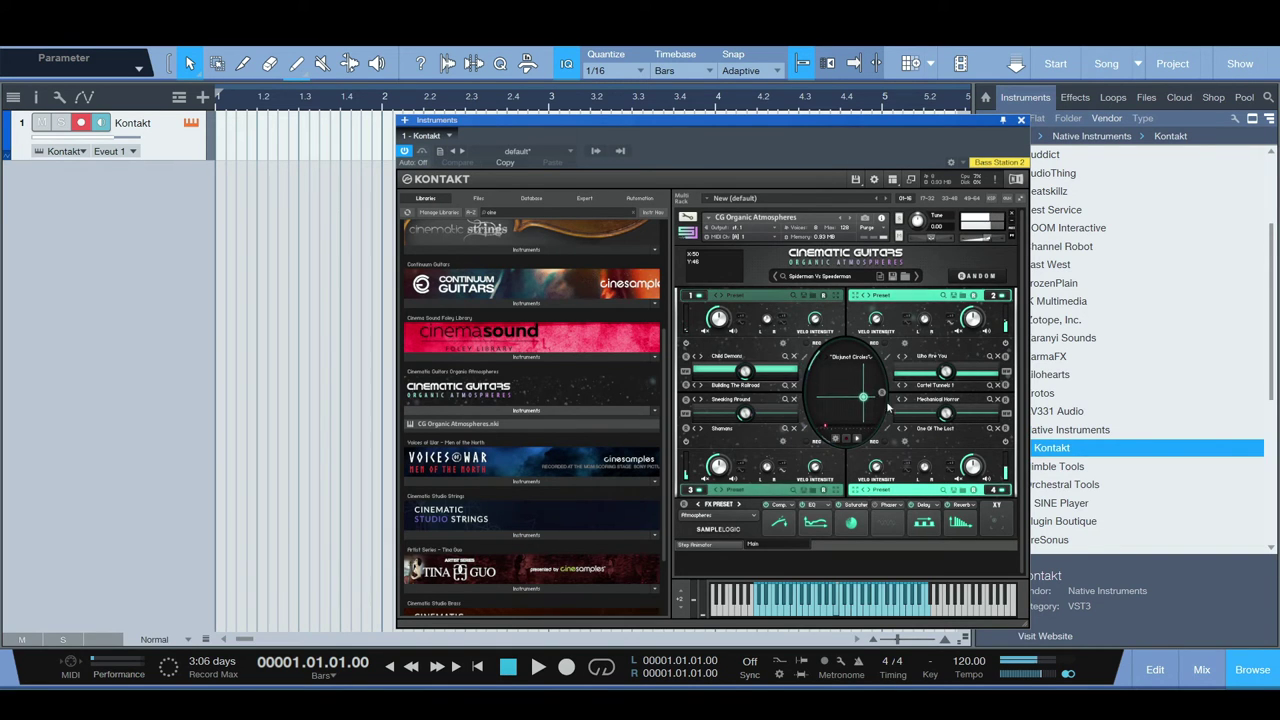
Step: Set the XY pad's motion preset to Kris Kross Jump
left_click(851, 357)
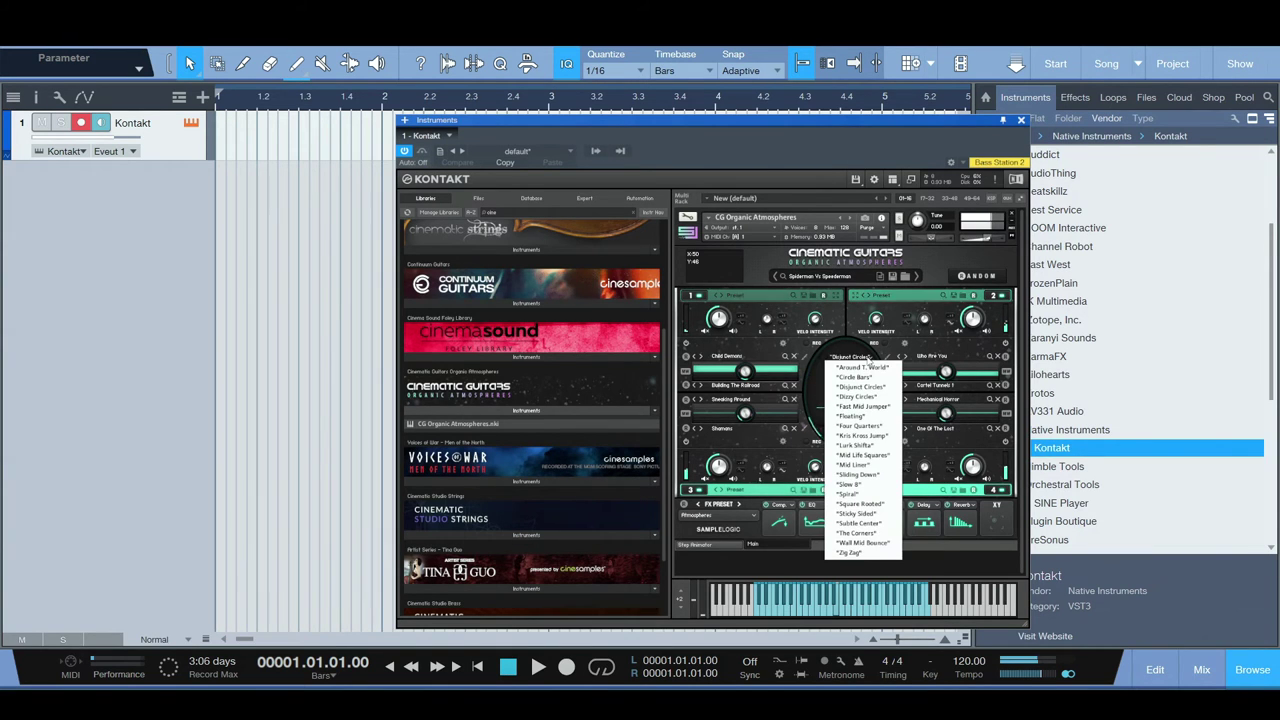
left_click(872, 437)
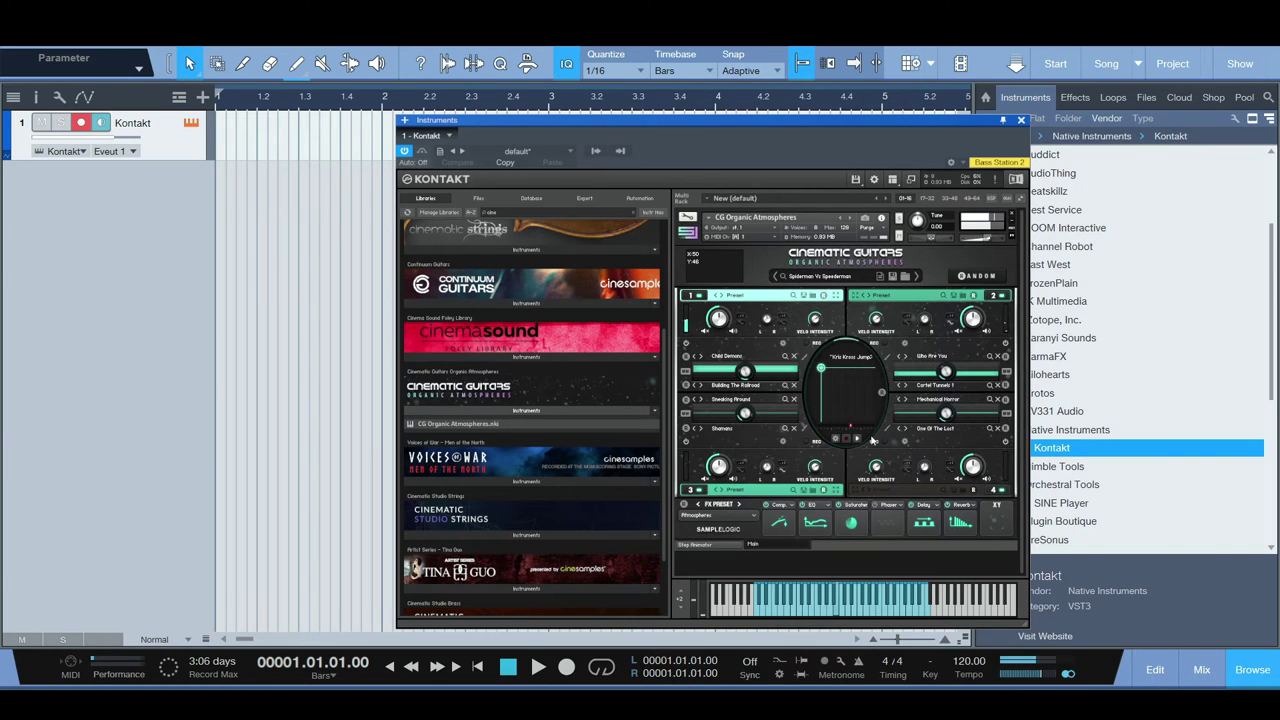
Step: Set the XY pad's motion preset to Subtle Center and open the pad's retrigger, loop and speed settings
left_click(868, 358)
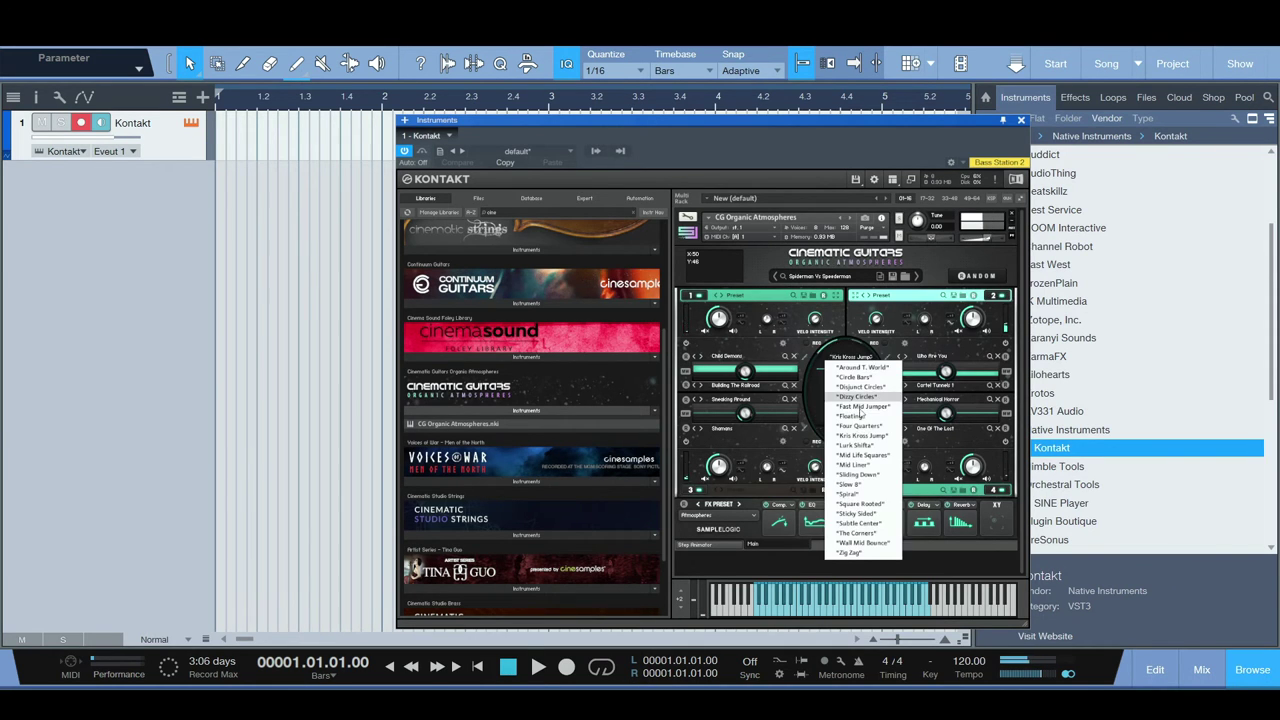
left_click(862, 523)
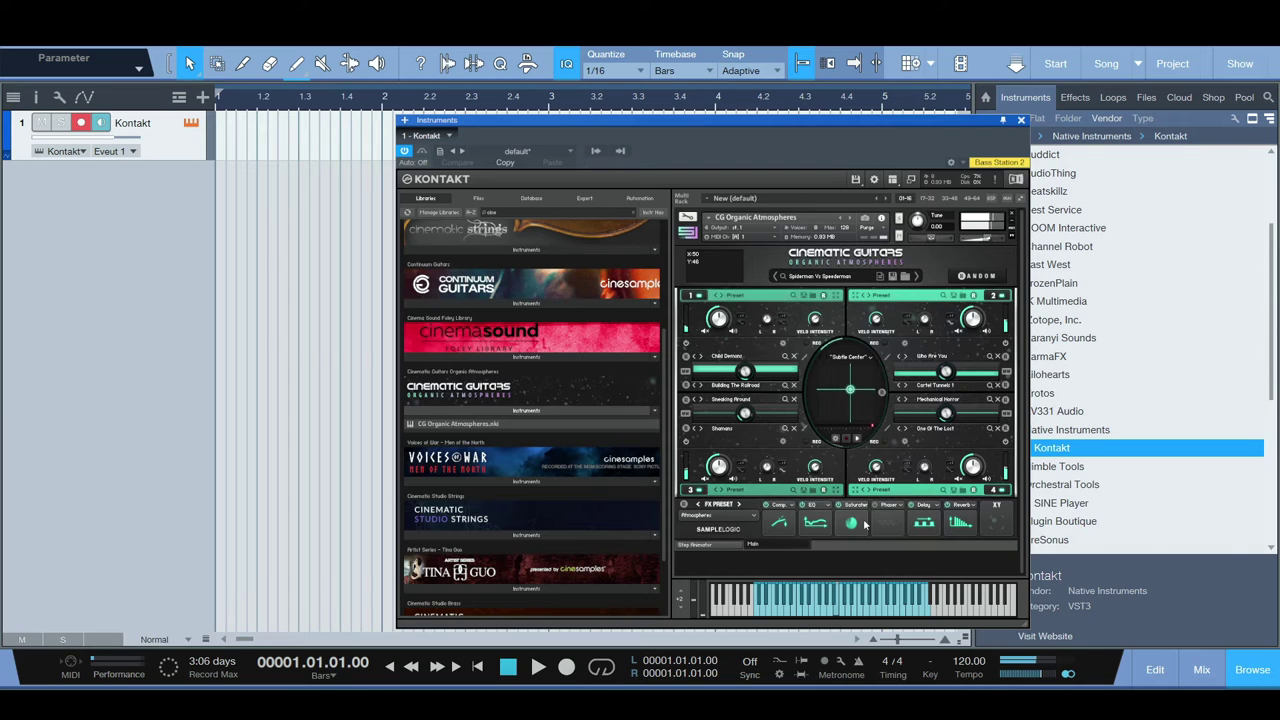
left_click(837, 441)
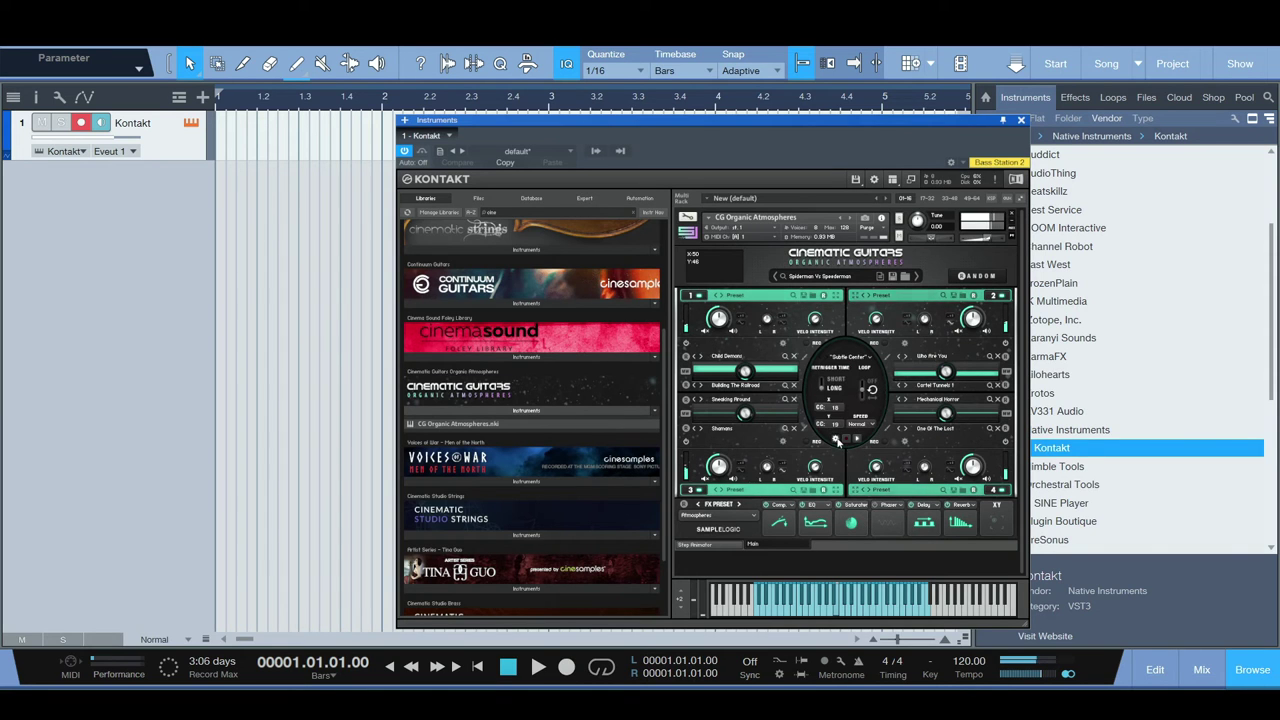
Step: Close the XY pad's settings and load the Building Tron preset from the Electronic - Effectual atmospheres
left_click(837, 441)
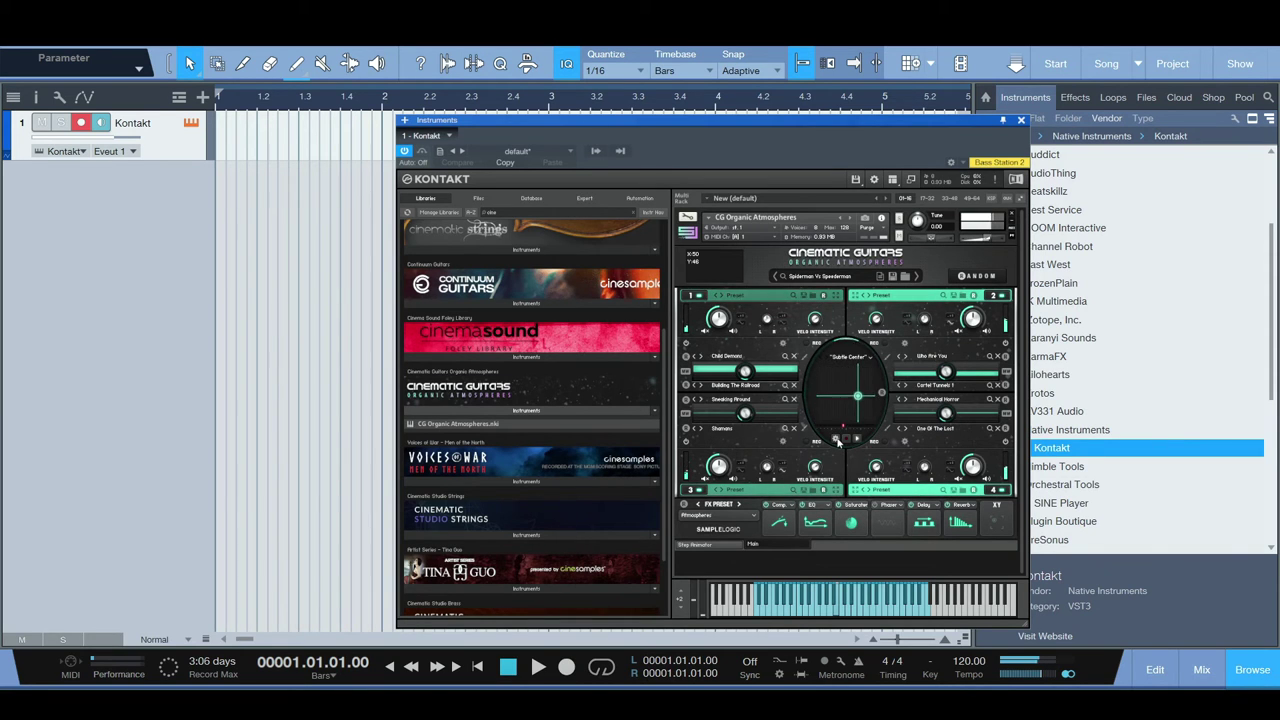
left_click(849, 279)
left_click(872, 411)
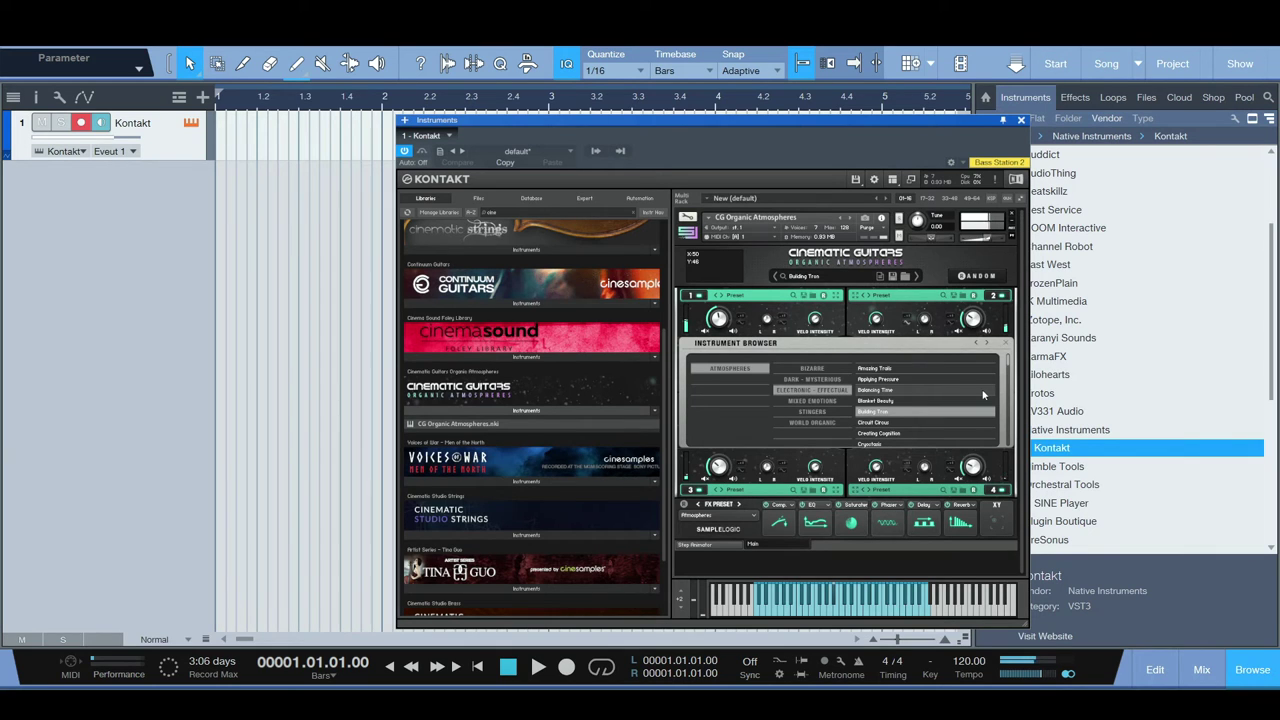
Step: Load the Into Virtual Battle preset from the Electronic - Effectual atmospheres
scroll(1012, 368, "down", 5)
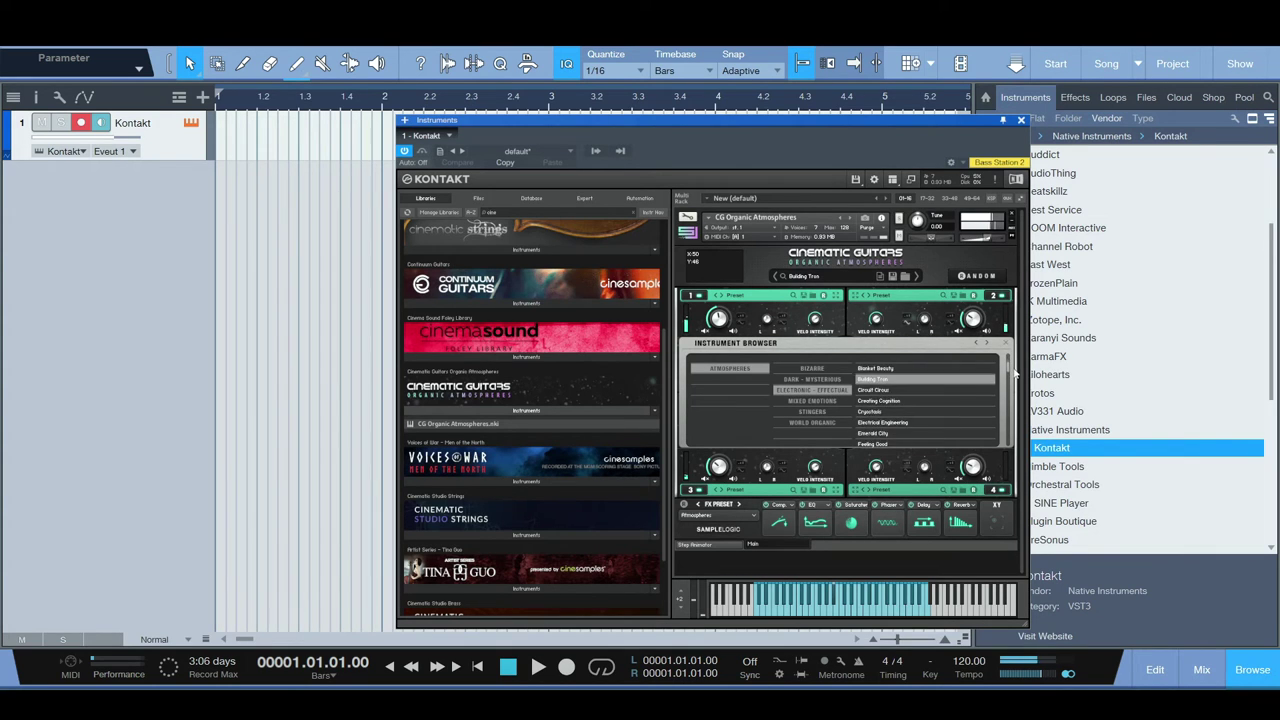
scroll(1015, 383, "down", 6)
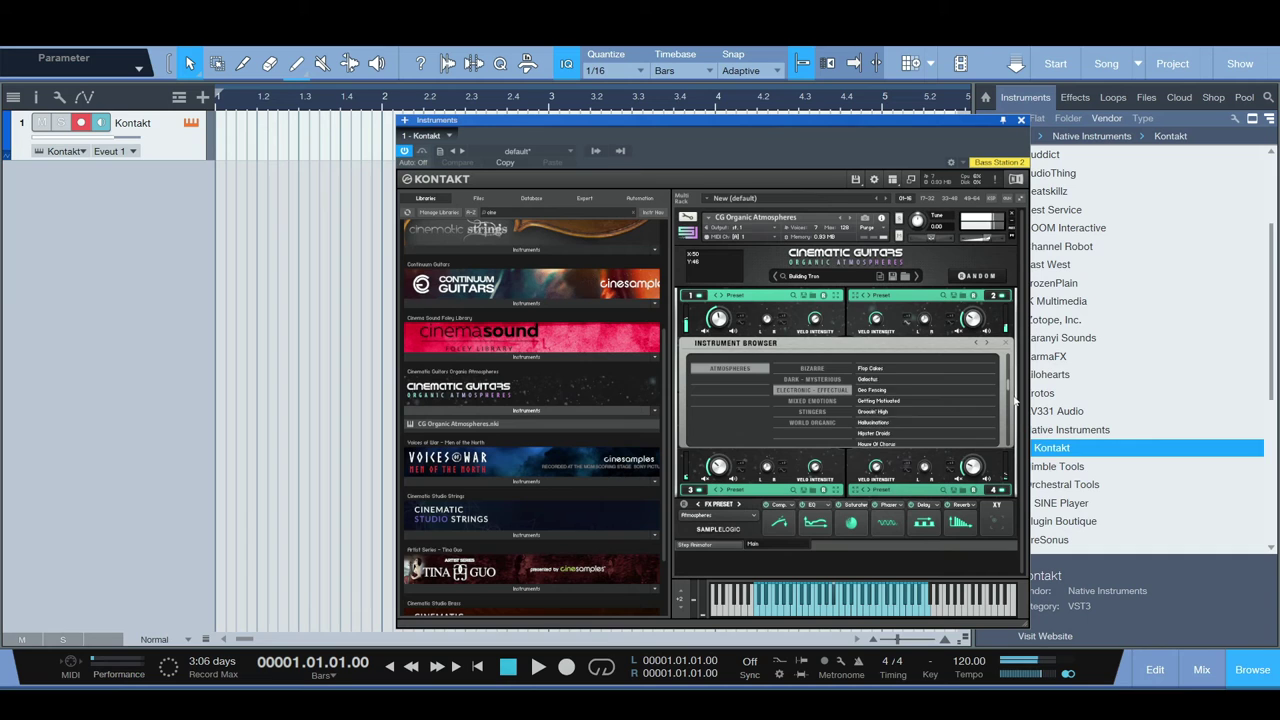
scroll(1015, 424, "down", 1)
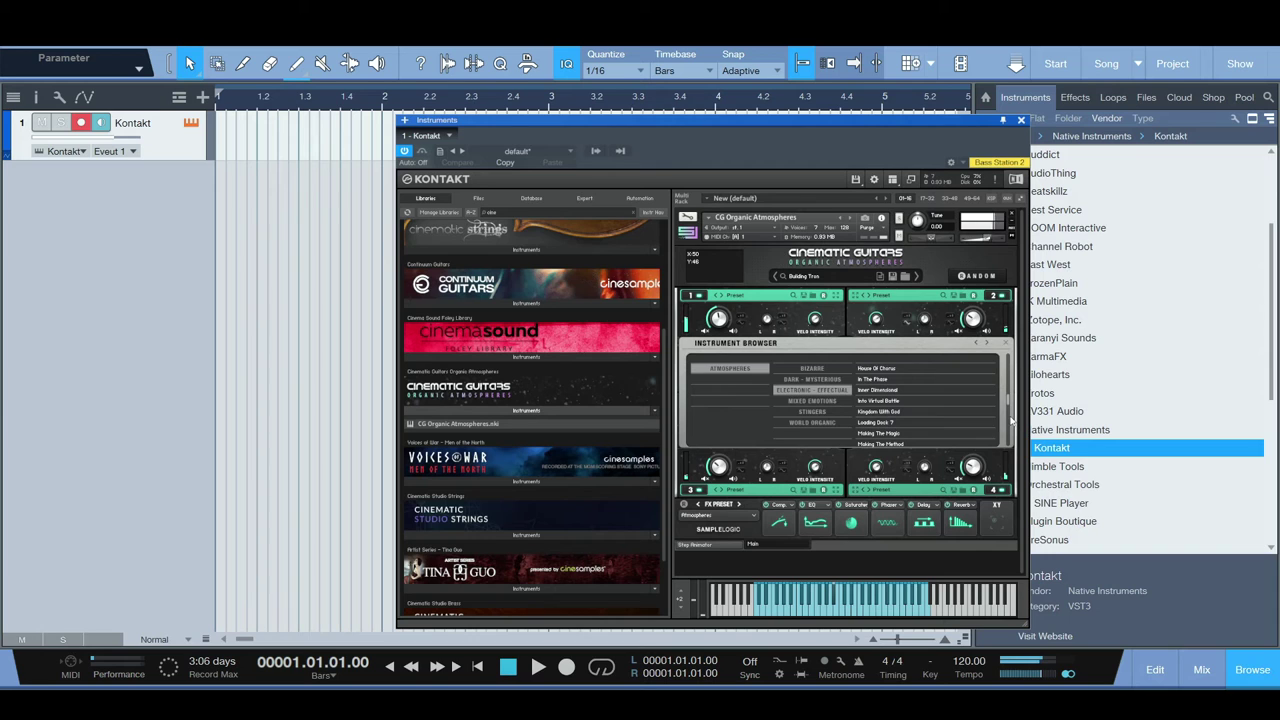
scroll(1008, 400, "down", 2)
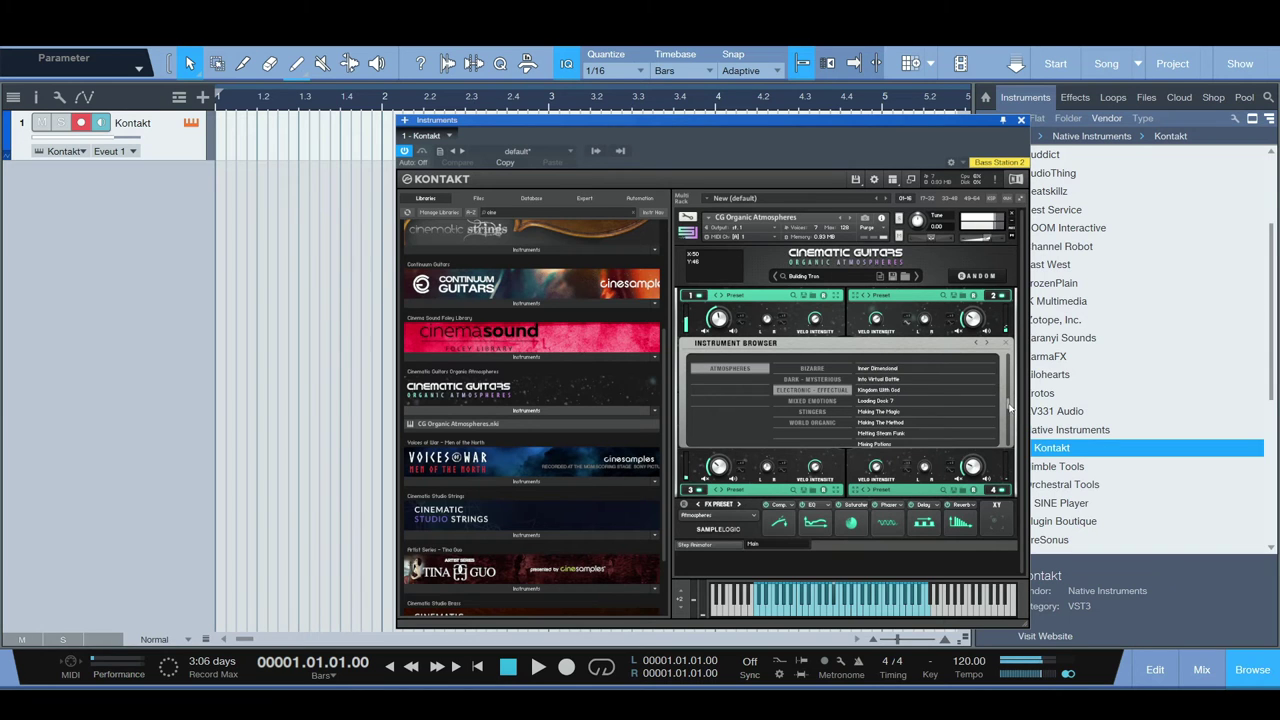
left_click(891, 380)
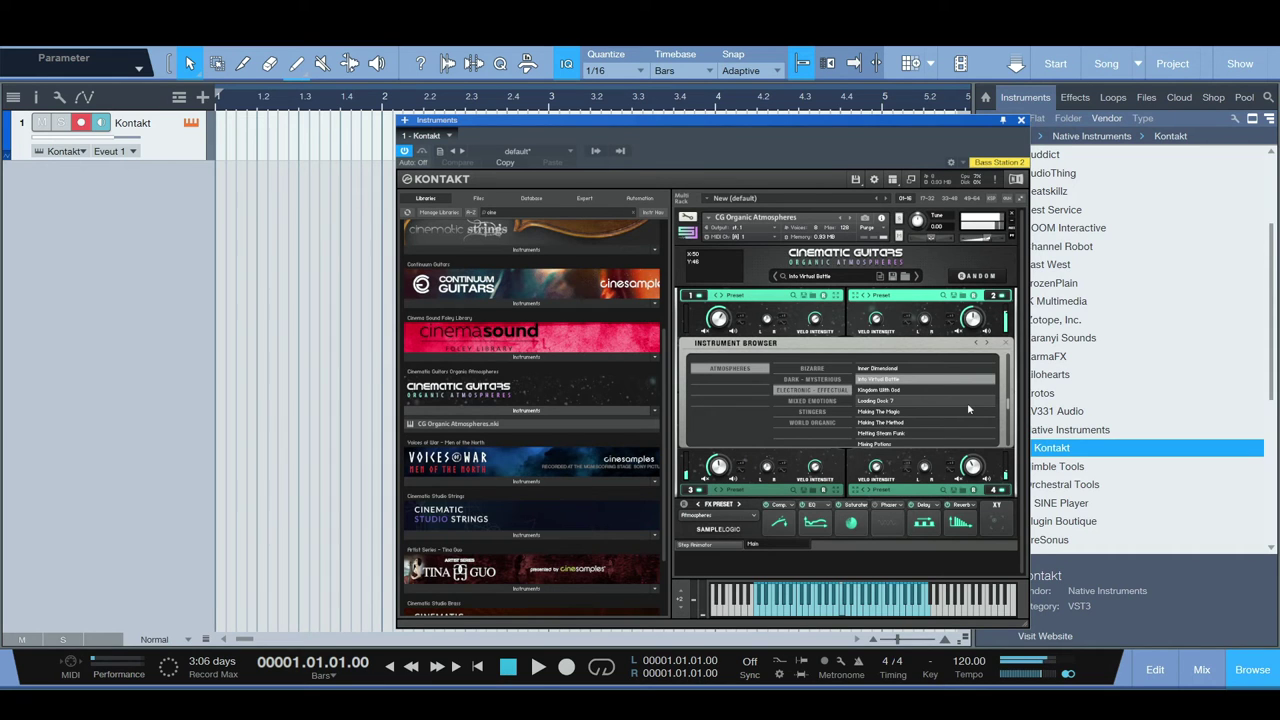
Step: Close the instrument browser and move the XY pad's point to about X 56, Y 52
left_click(967, 403)
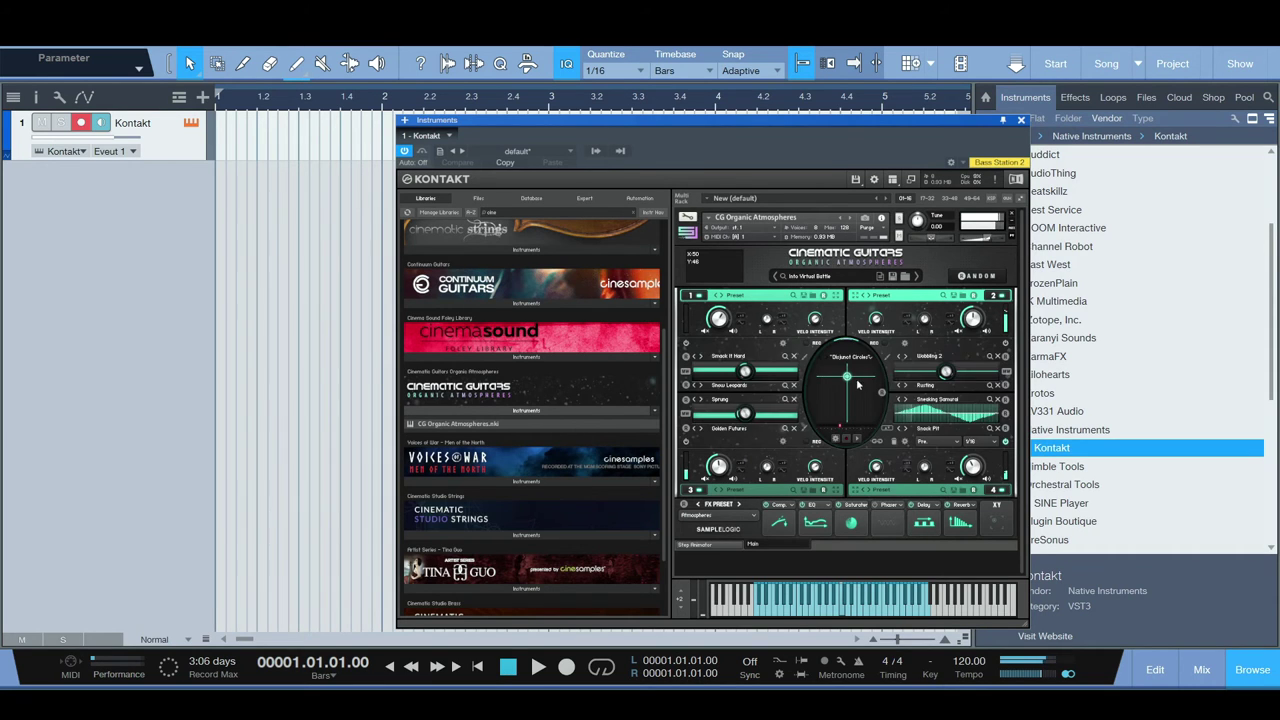
left_click(846, 396)
mouse_move(846, 396)
left_mouse_down()
mouse_move(849, 417)
mouse_move(848, 390)
left_mouse_up()
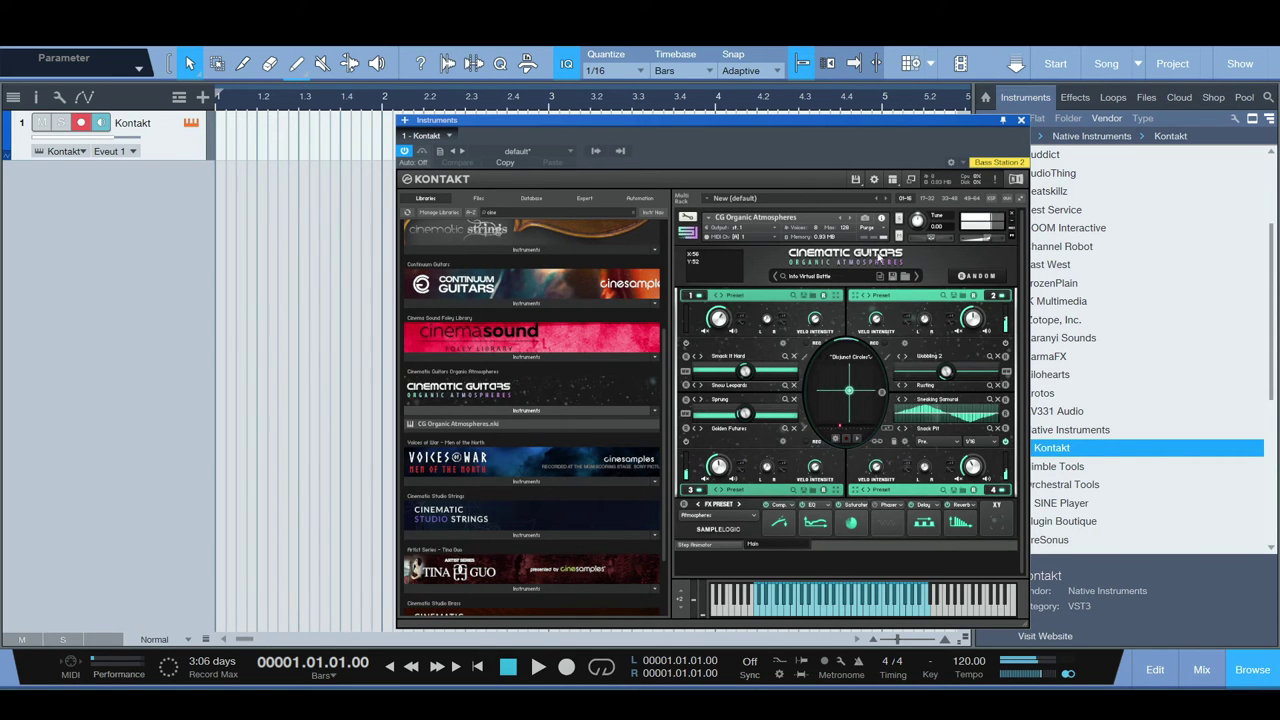
Step: Load the Heat Of Night preset from the Mixed Emotions atmospheres
left_click(840, 277)
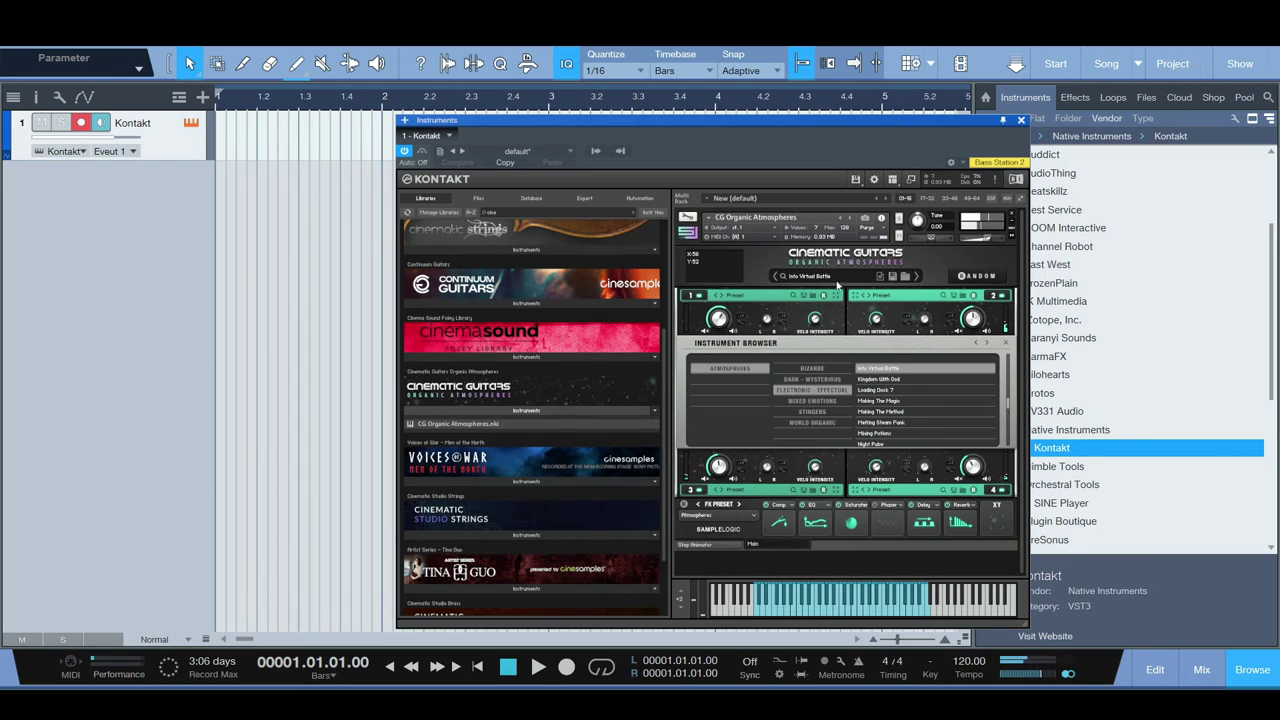
left_click(812, 401)
left_click(885, 400)
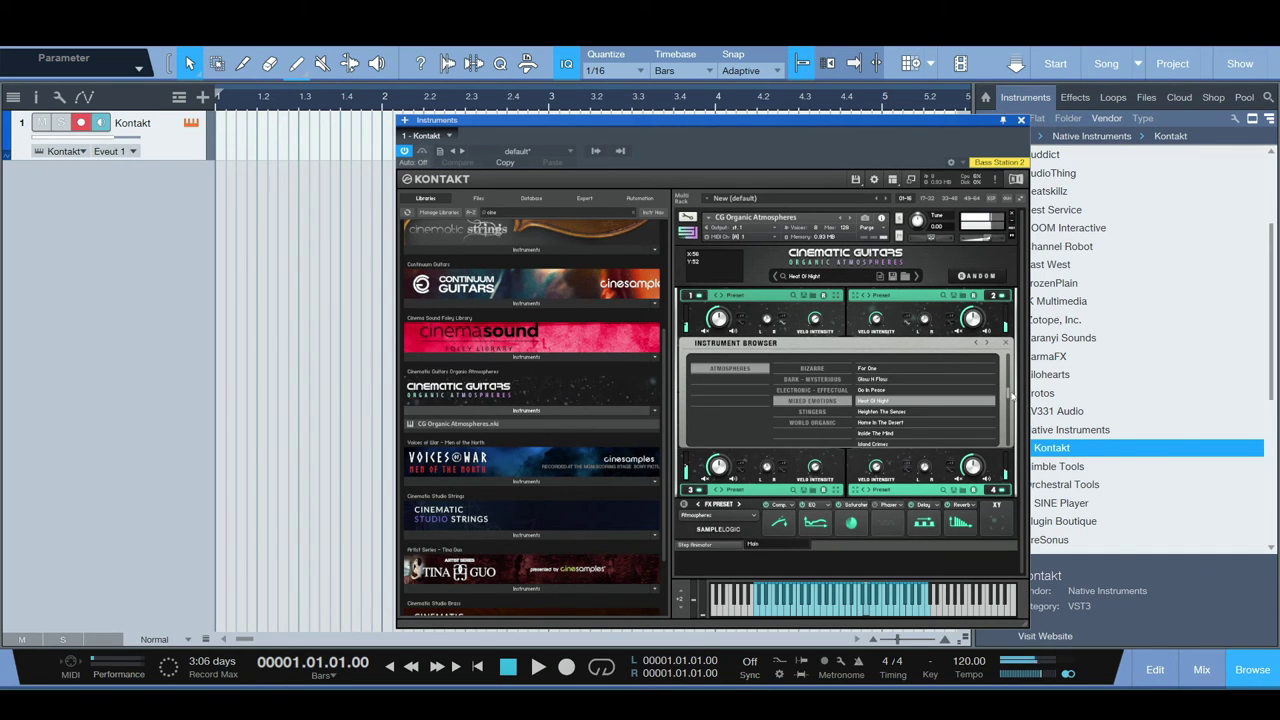
Step: Load the Save Her Life preset from the Mixed Emotions atmospheres
left_click_drag(1009, 395, 1011, 404)
scroll(1012, 410, "down", 5)
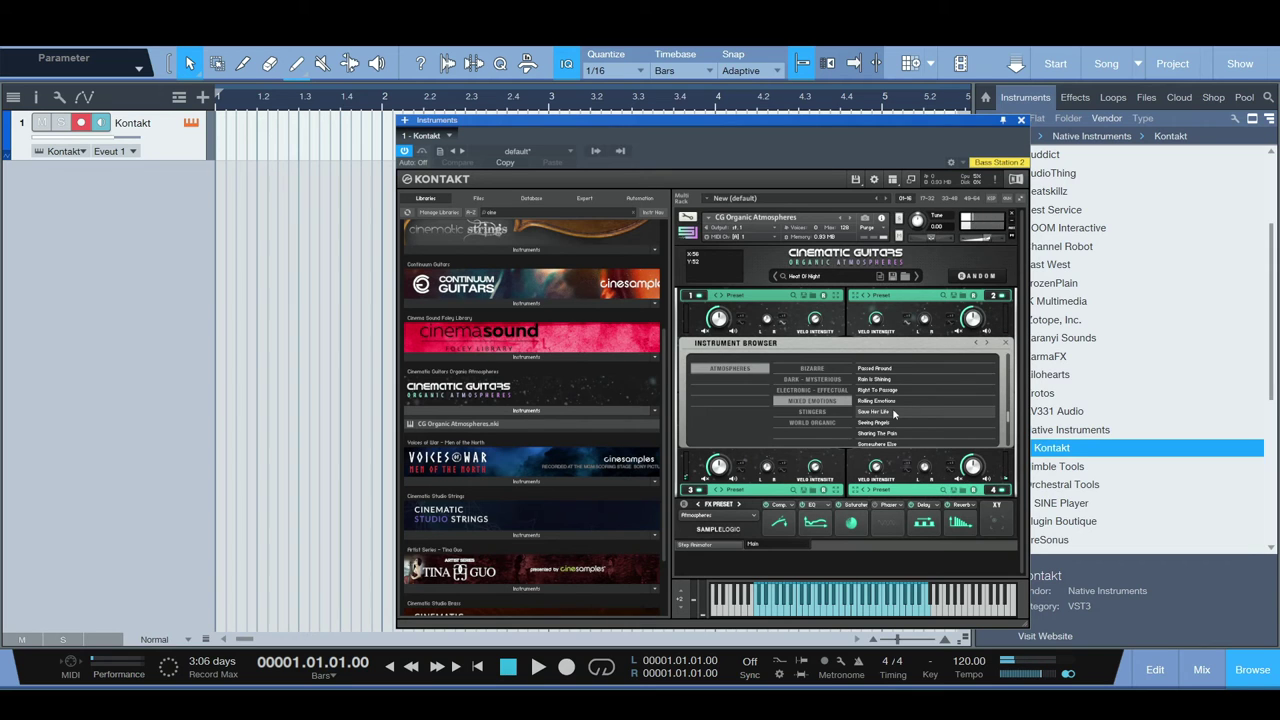
left_click(894, 413)
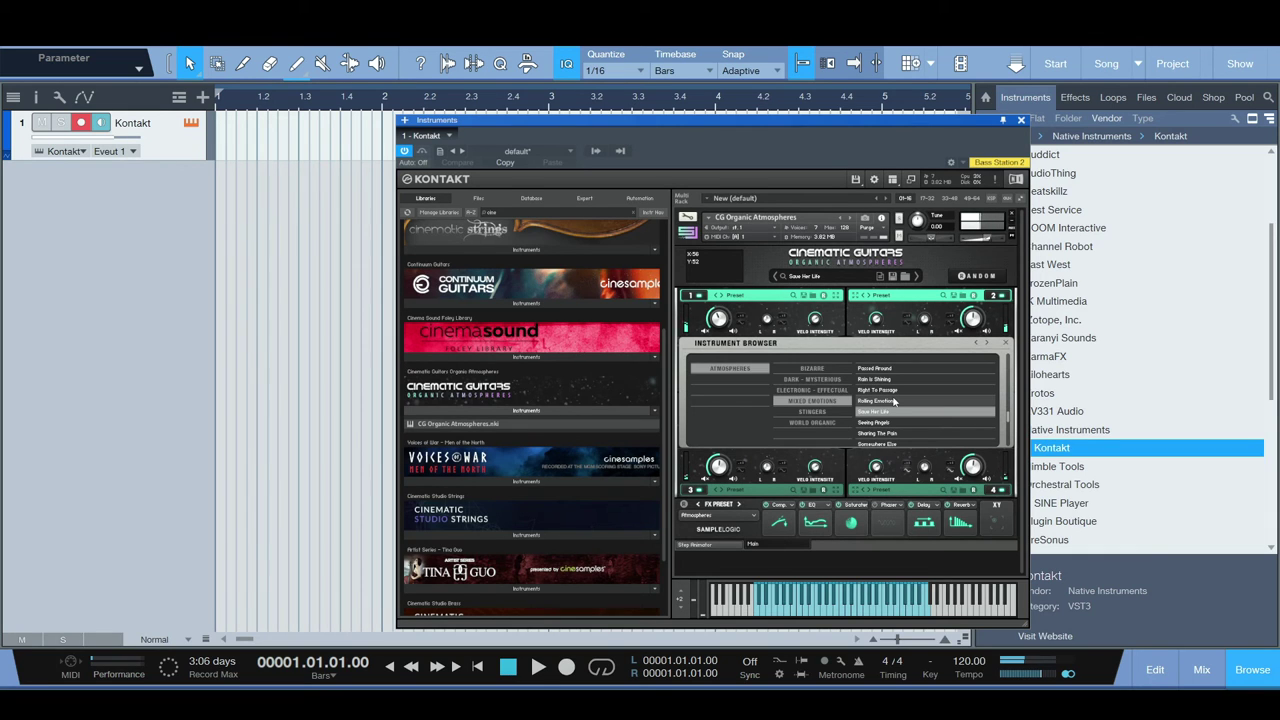
Step: Audition the Hard Knocks Saloon preset from the Stingers atmospheres and load Splash Of Gold from the same category
scroll(886, 408, "down", 8)
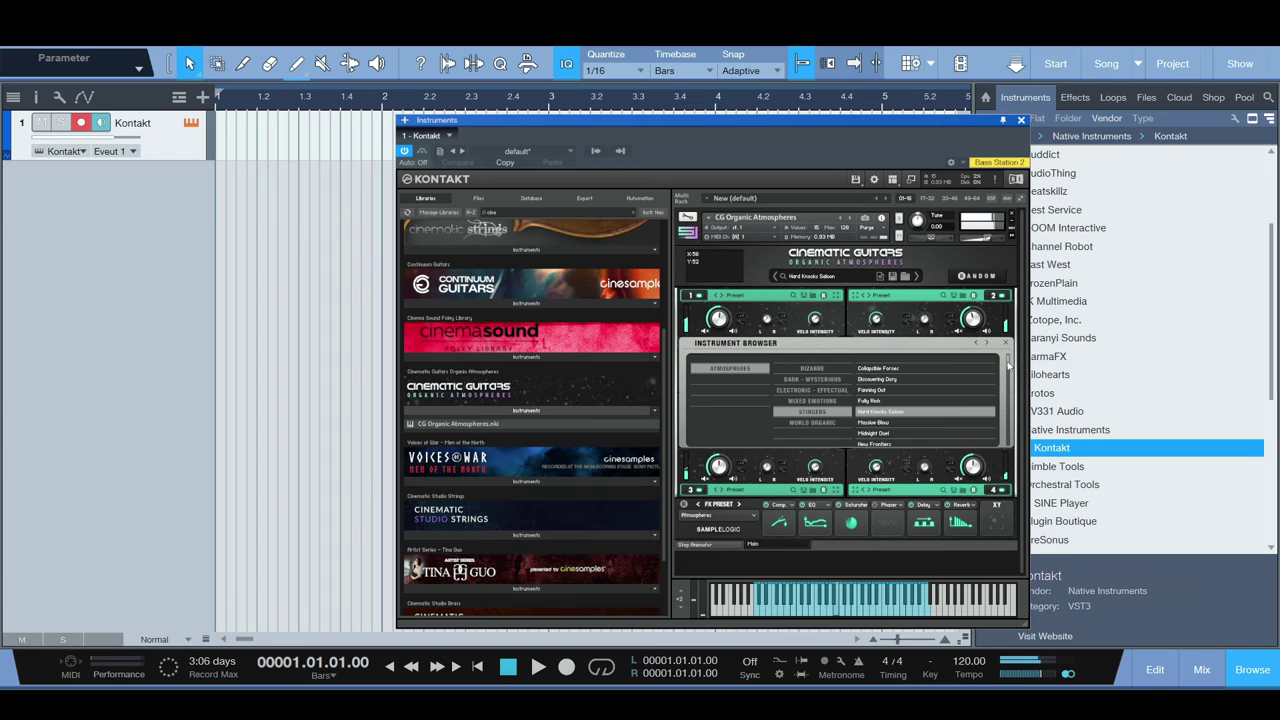
left_click_drag(1009, 374, 1005, 438)
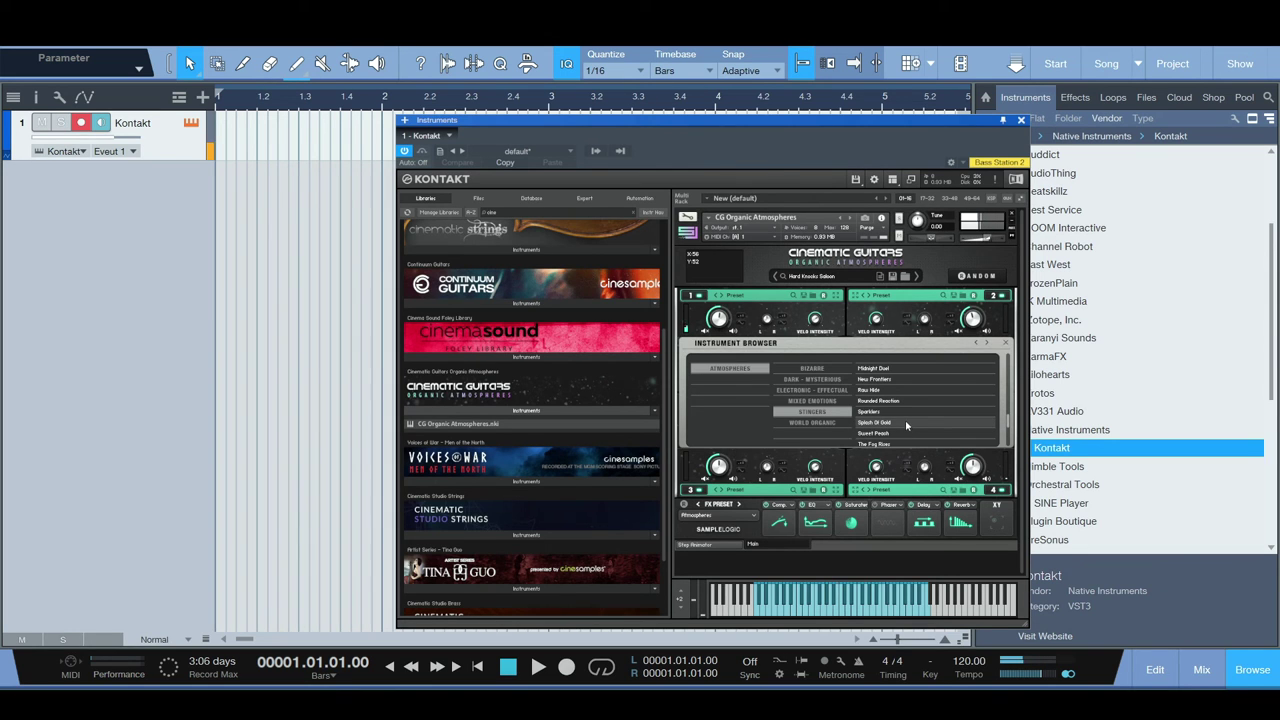
left_click(906, 426)
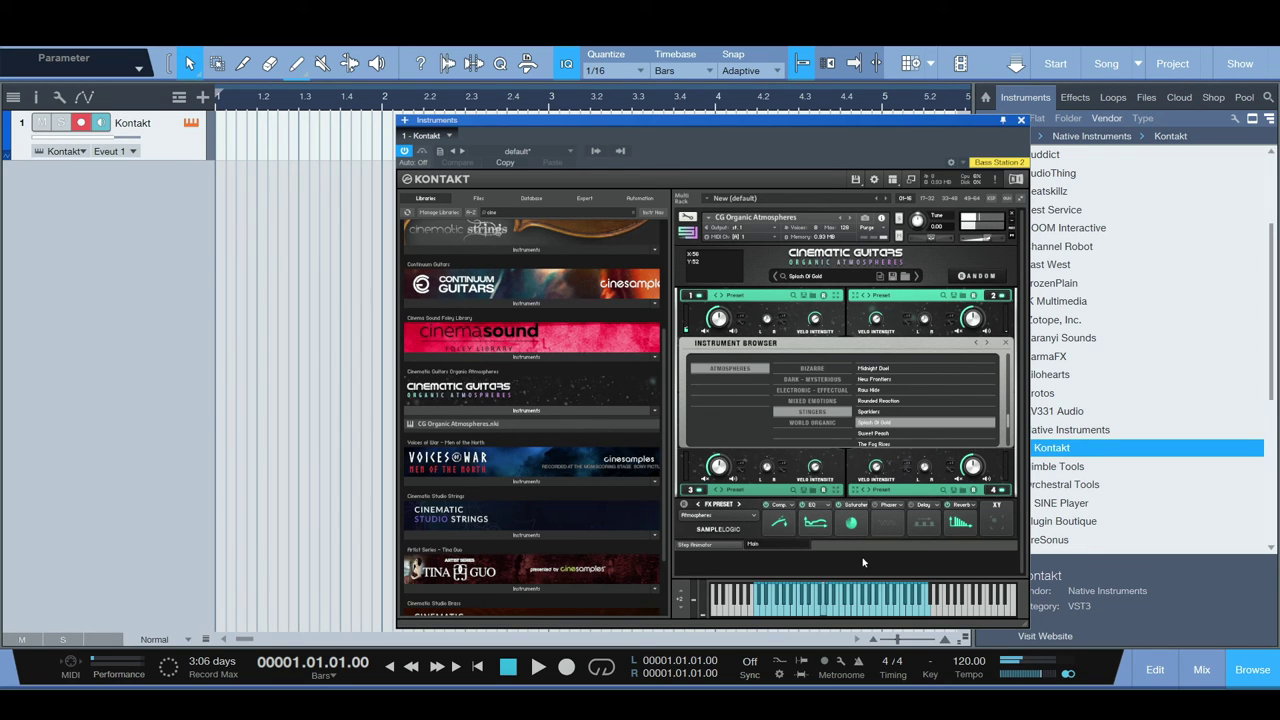
Step: Load the Changing Spring preset from the World Organic atmospheres and move the XY pad's point towards core 1
left_click(815, 423)
left_click(950, 401)
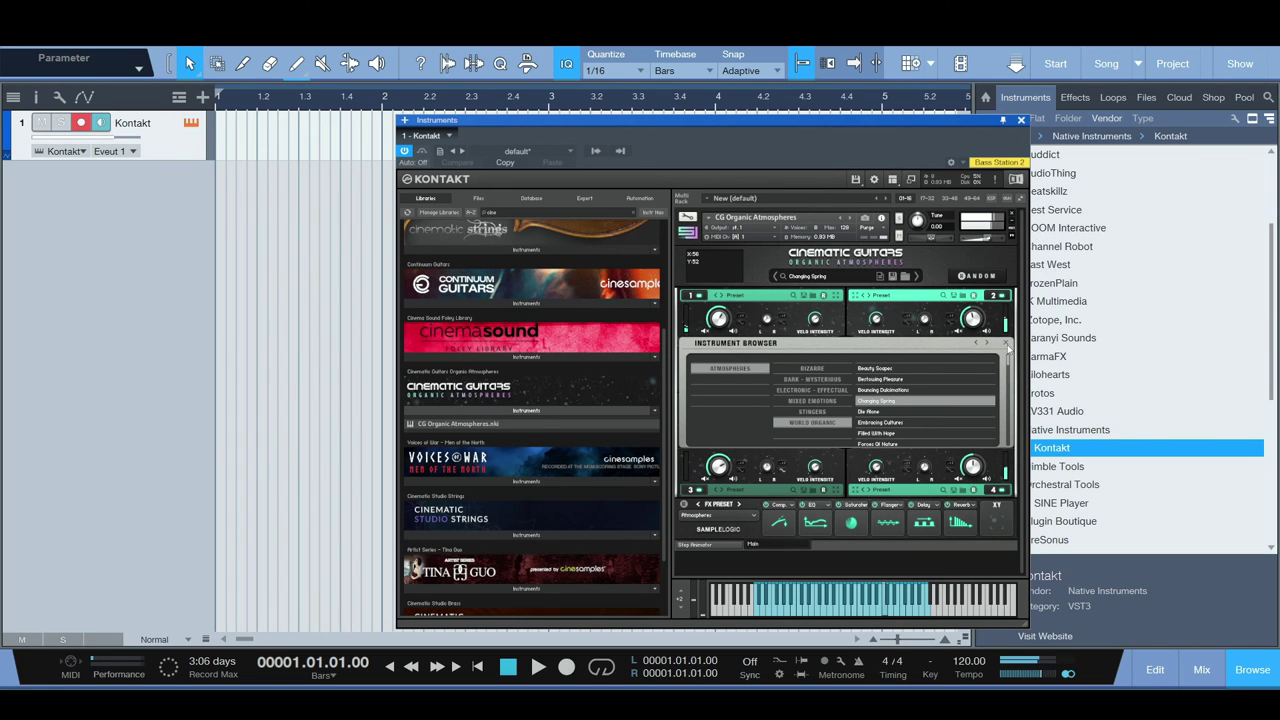
left_click(1006, 343)
mouse_move(853, 380)
left_mouse_down()
mouse_move(858, 410)
mouse_move(835, 420)
mouse_move(833, 378)
left_mouse_up()
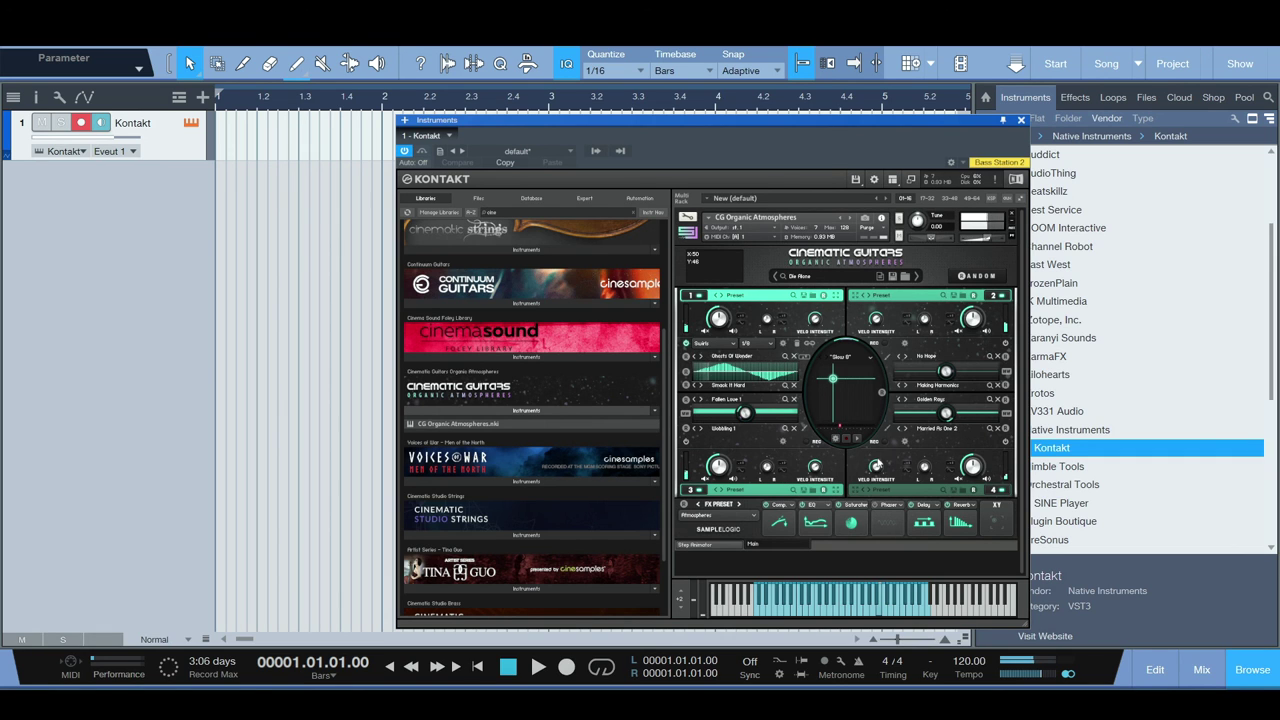
Step: Load the Ready For A Western preset from the World Organic atmospheres
left_click(832, 279)
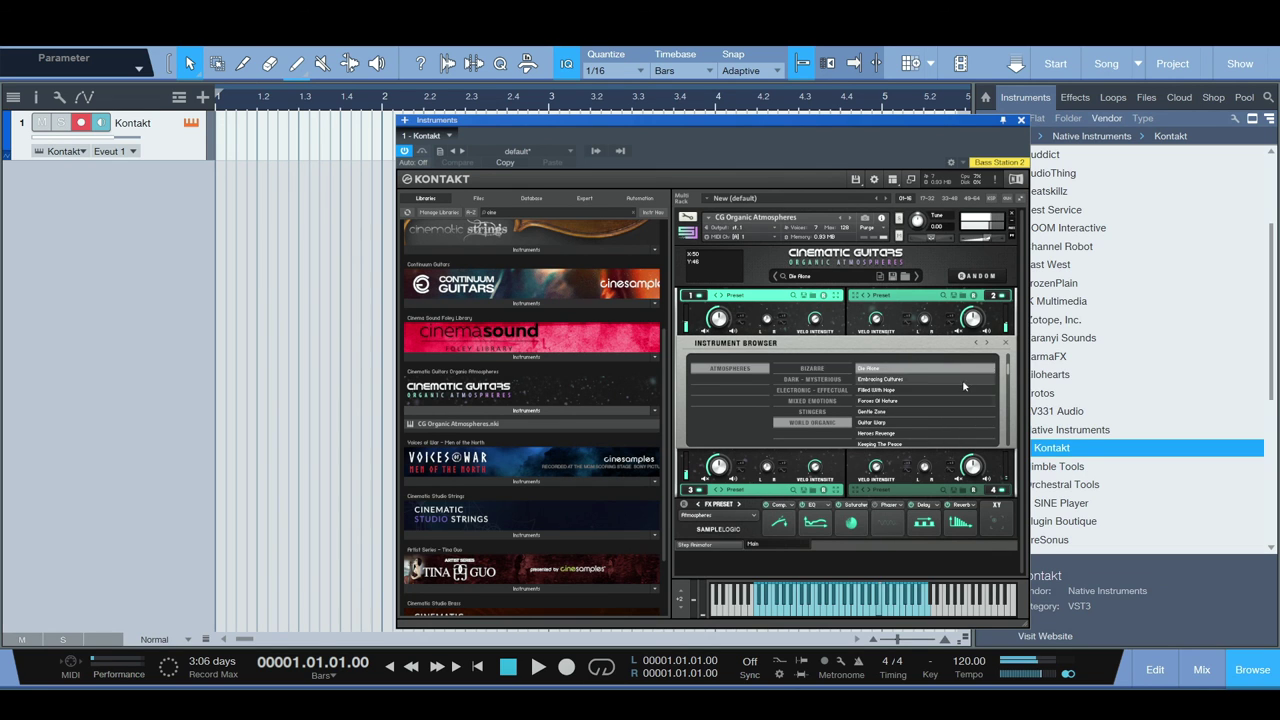
left_click_drag(1009, 372, 1010, 416)
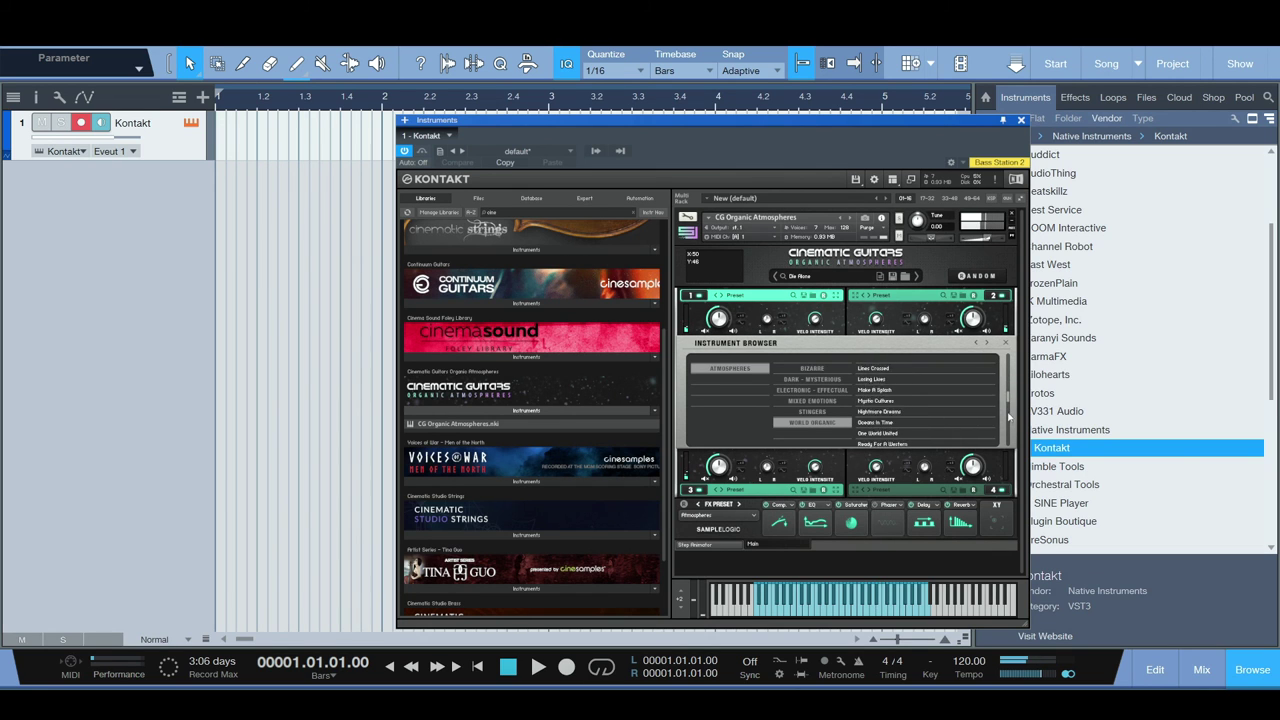
scroll(918, 400, "down", 2)
left_click(916, 389)
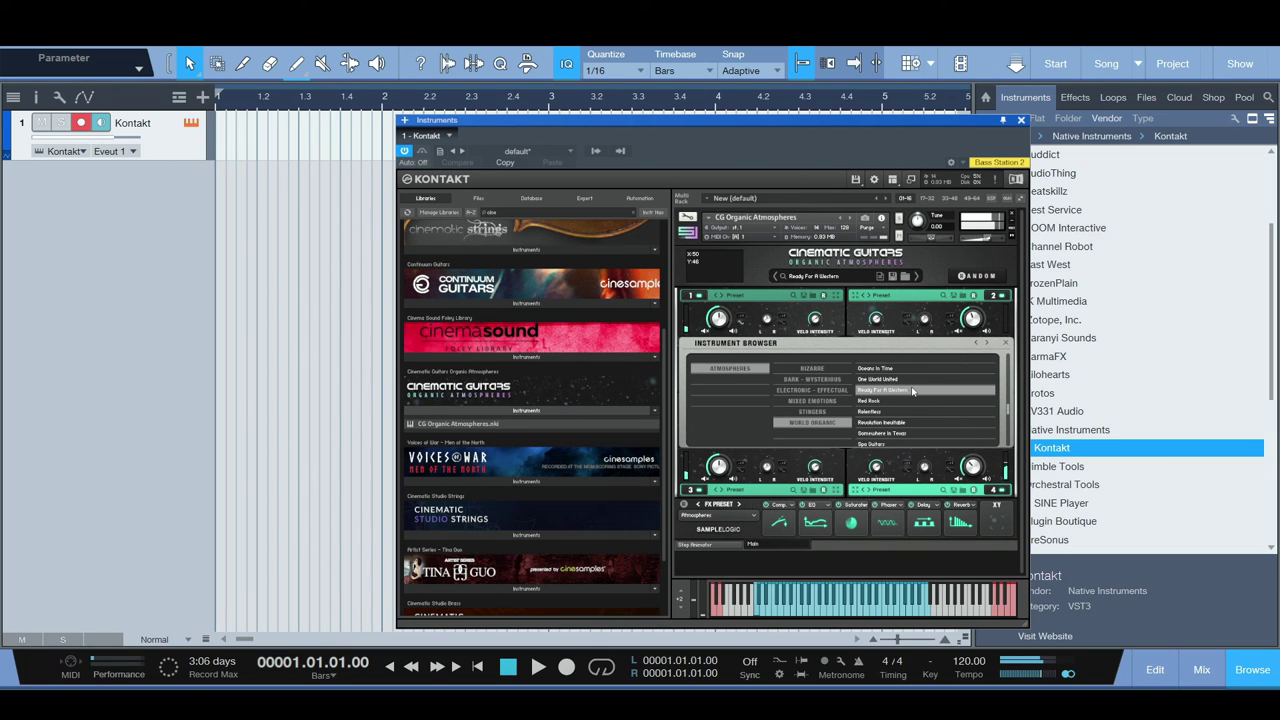